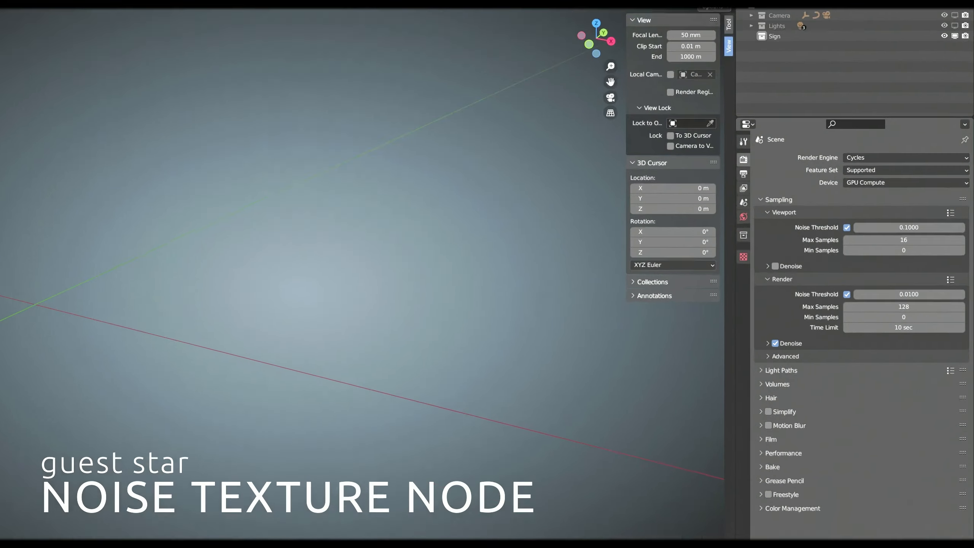
Add a text object at the world origin and rotate it 90° about the X axis so it stands upright
click(119, 17)
mouse_move(167, 38)
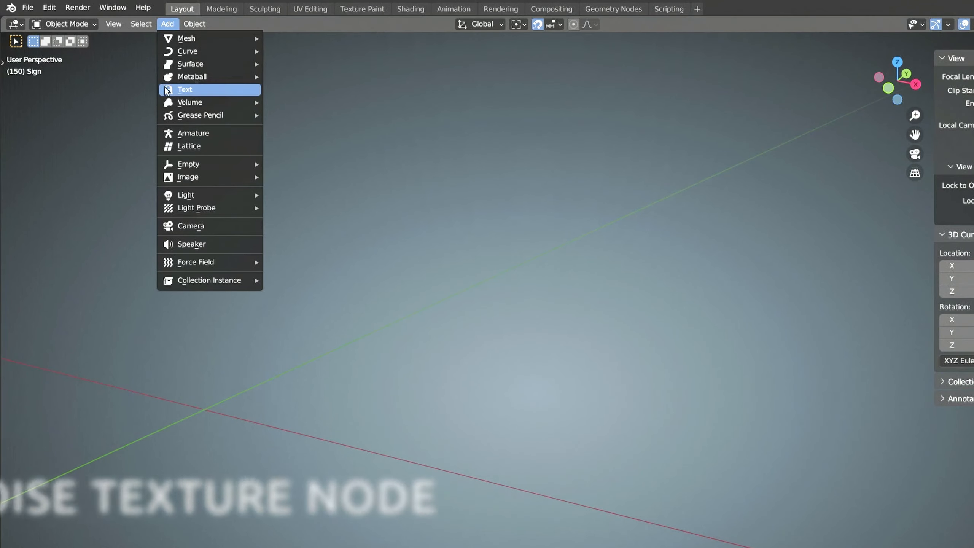
click(182, 89)
drag(955, 142, 972, 141)
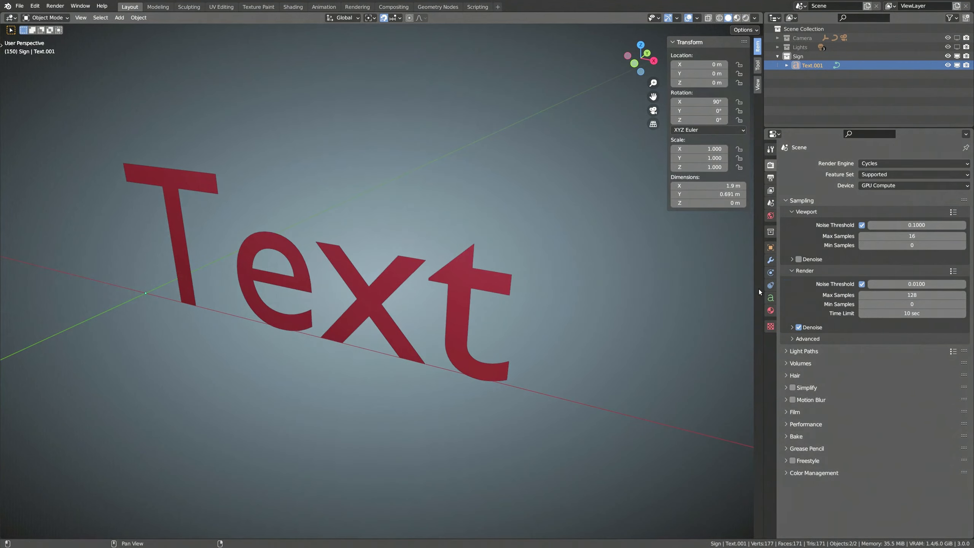
Give the text thickness with a 0.02 m extrusion and a round bevel 0.01 m deep
click(770, 298)
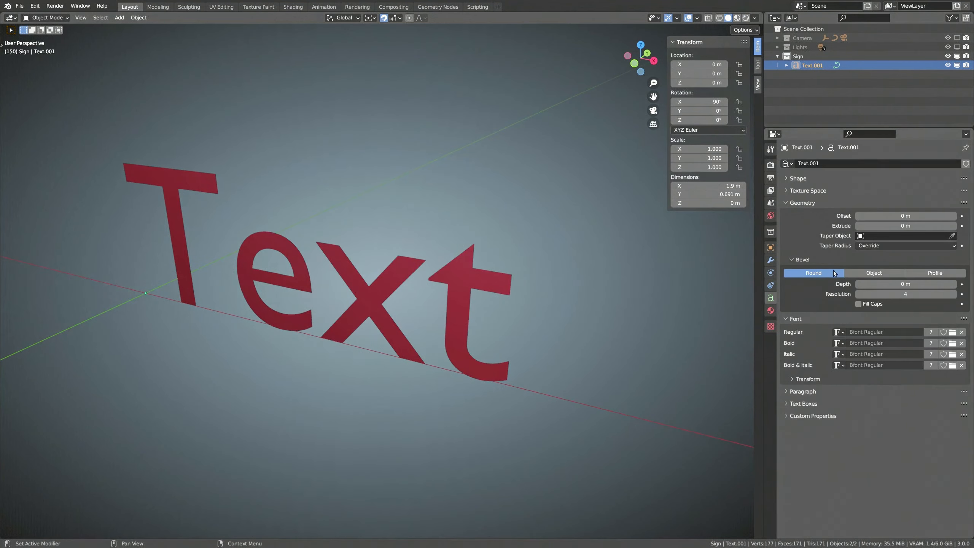
drag(903, 226, 851, 240)
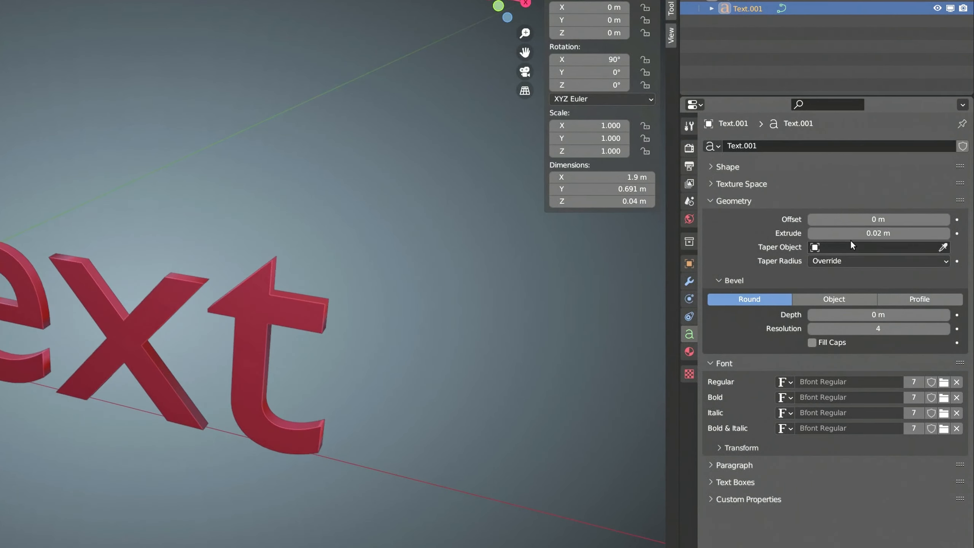
drag(848, 314, 872, 315)
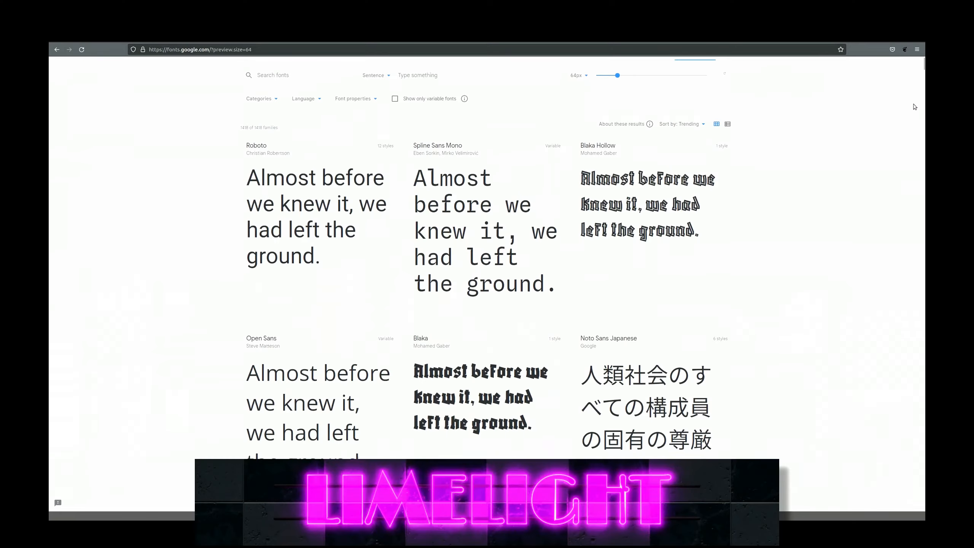
Browse Google Fonts for a sign typeface, and load Limelight Regular as the text object's regular font
scroll(914, 106, down, 15)
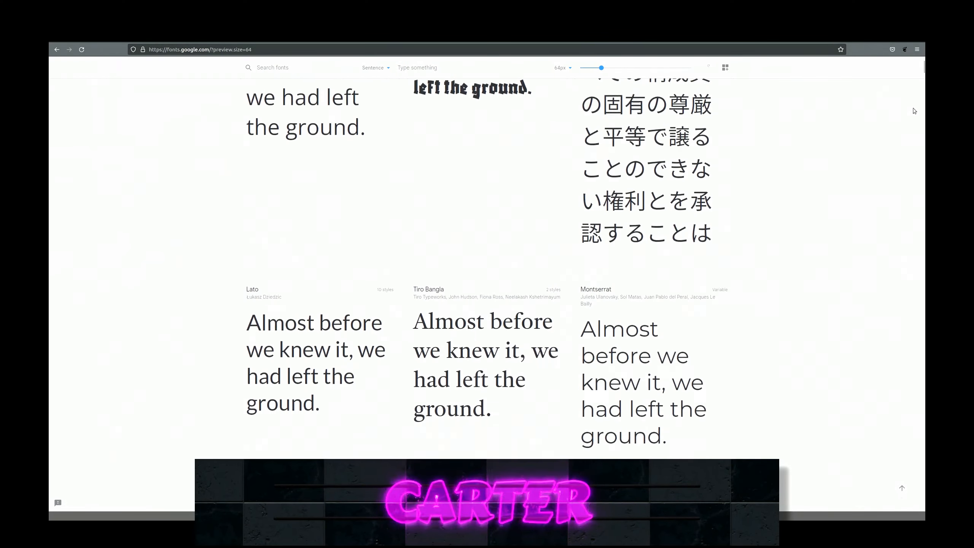
scroll(914, 111, down, 5)
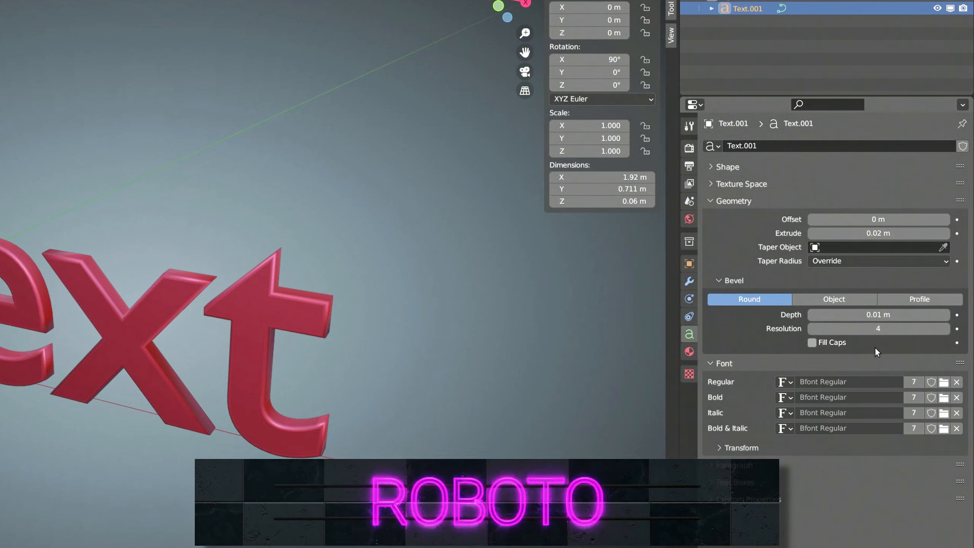
click(943, 382)
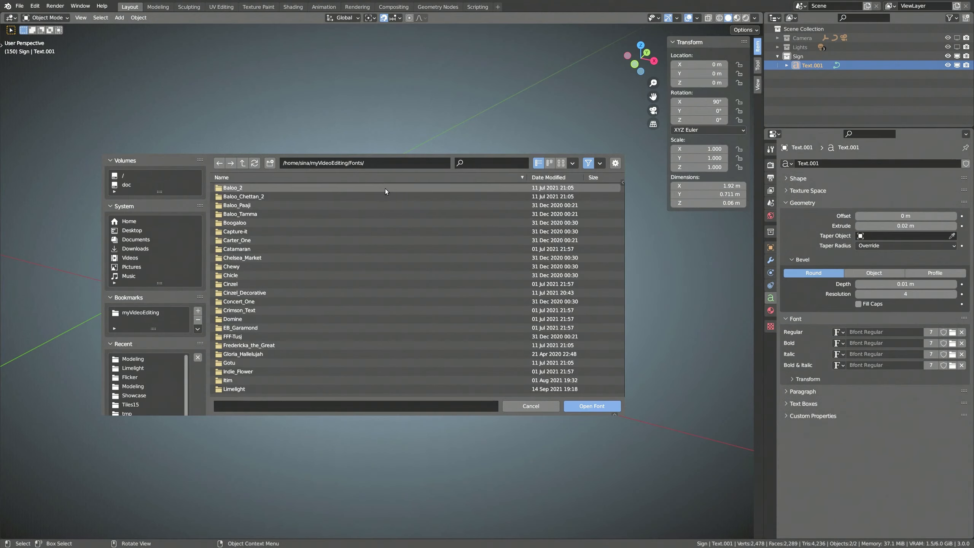
scroll(385, 192, down, 8)
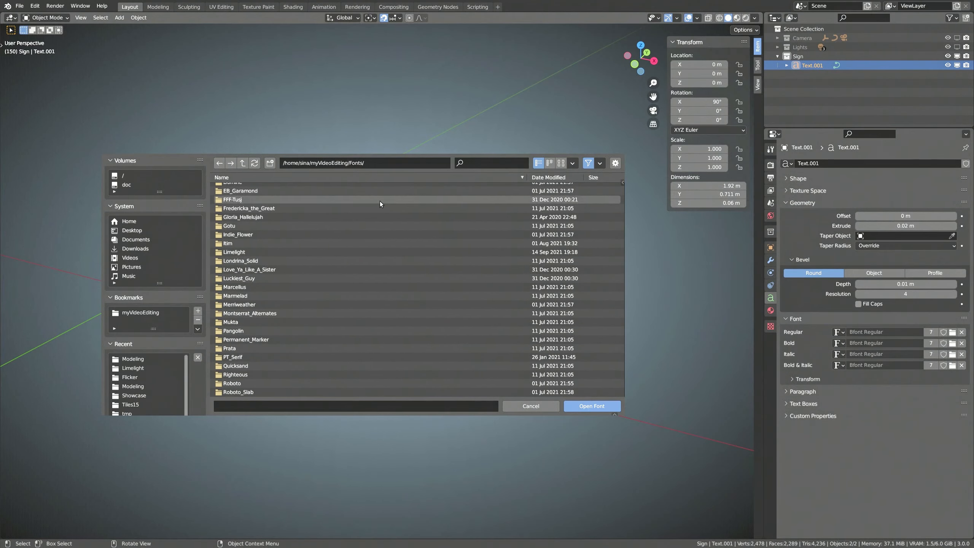
double_click(370, 251)
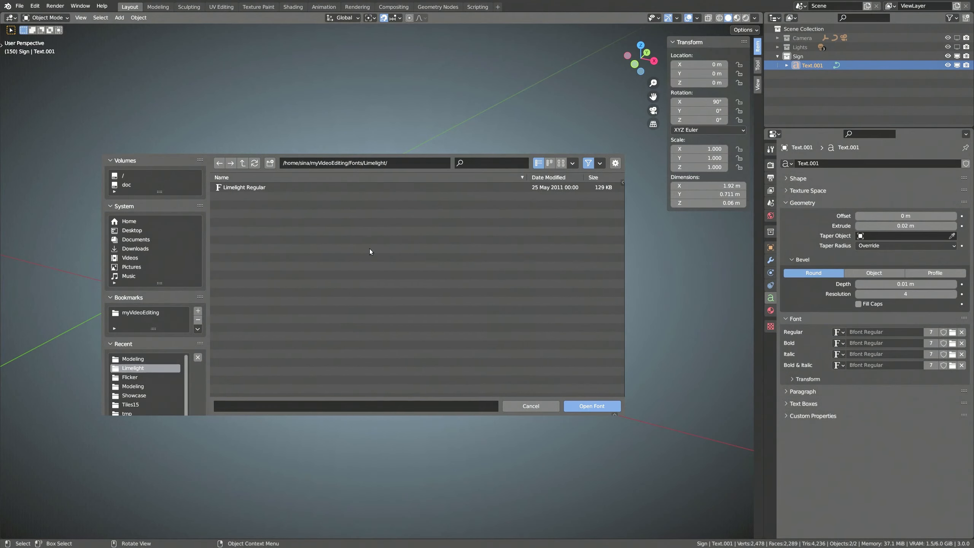
double_click(248, 187)
Replace the default wording of the text object with "NEON"
key(Tab)
key(BackSpace)
key(BackSpace)
key(BackSpace)
key(BackSpace)
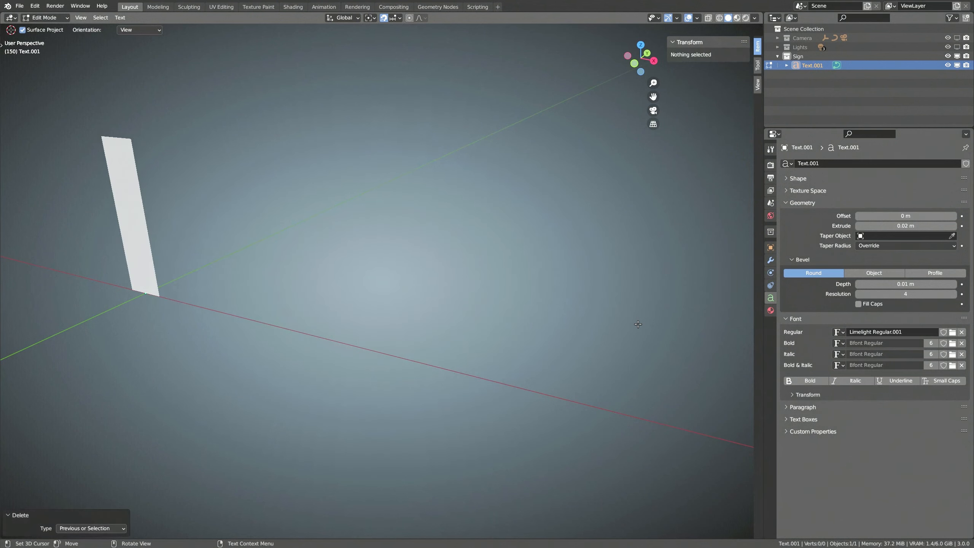
text(NEON)
key(Tab)
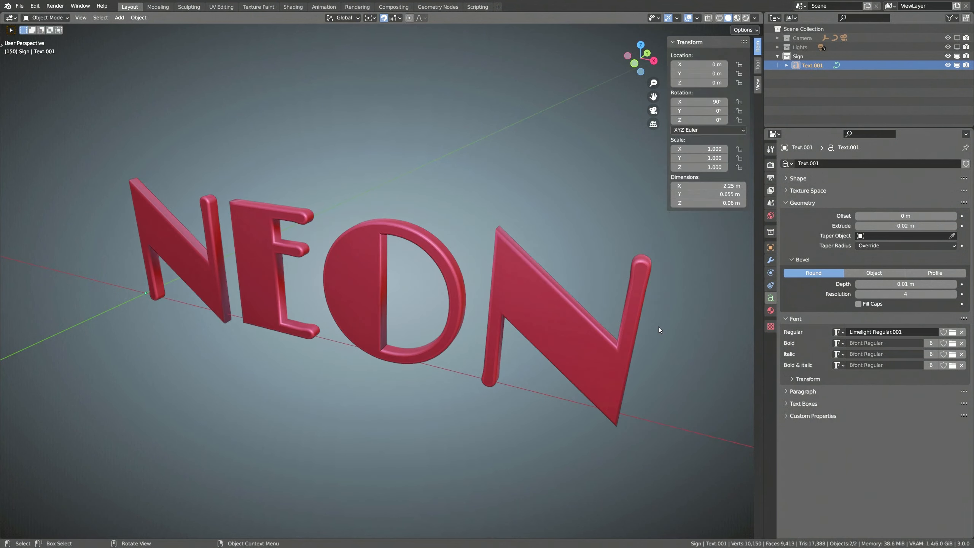
Create a new material on the NEON text and name it "Flicker Material"
key(KP_1)
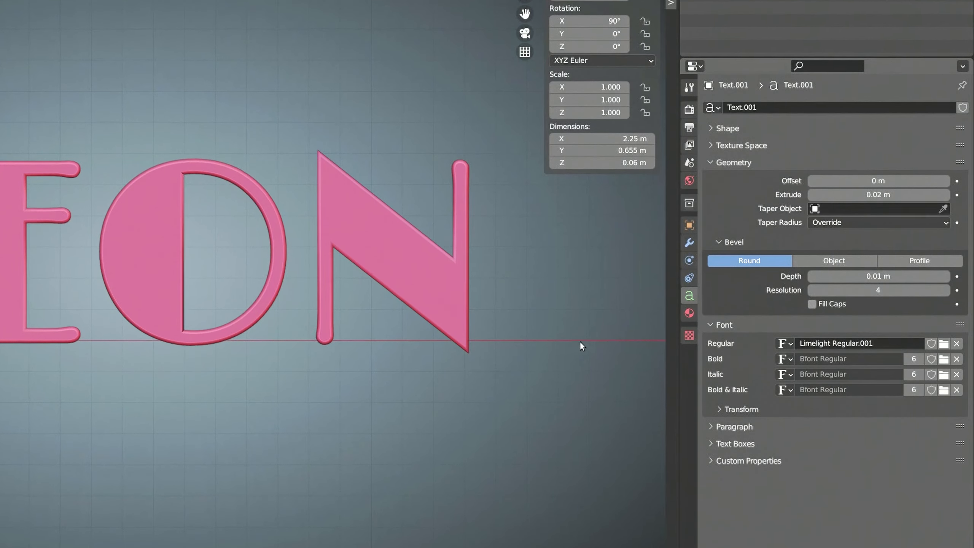
click(689, 312)
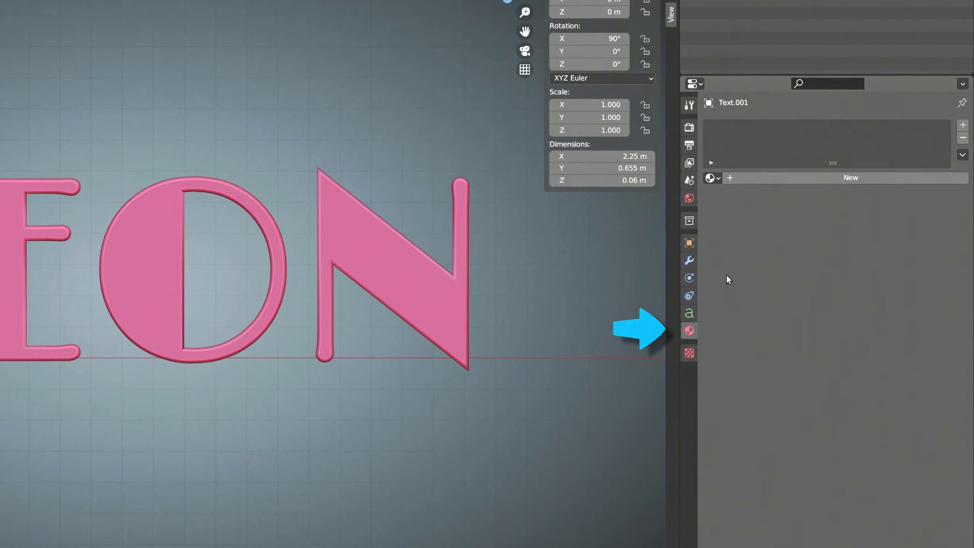
click(798, 196)
click(784, 195)
text(Flicke)
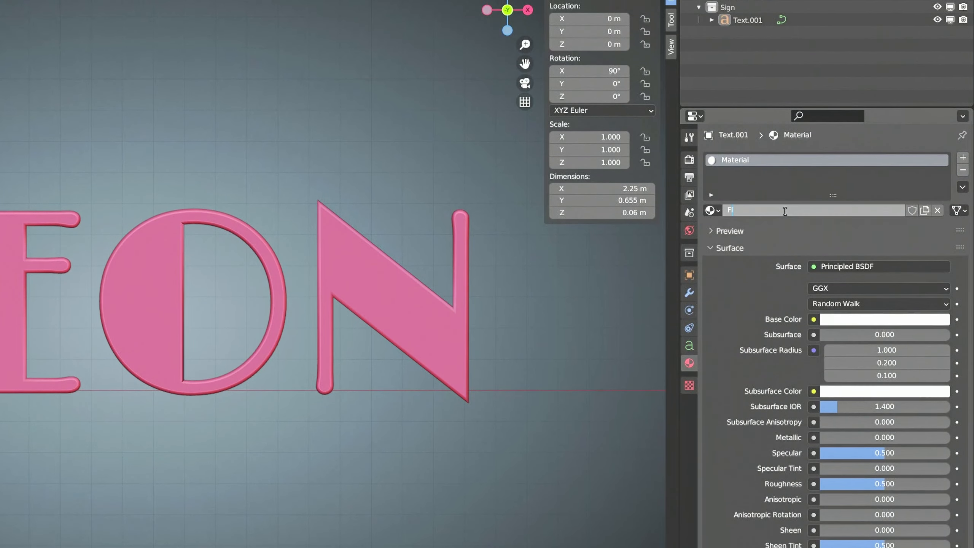
text(r Mater)
text(ial)
key(Return)
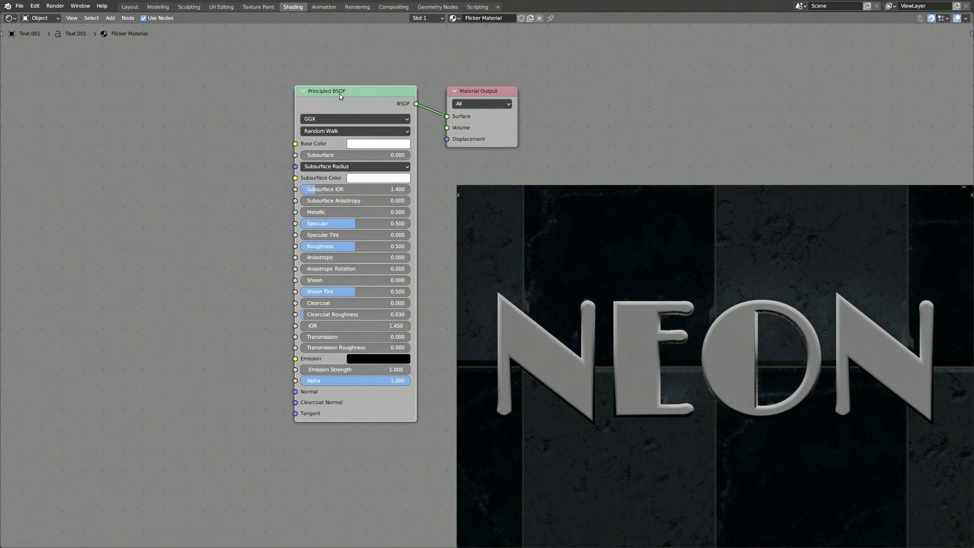
Replace the Principled BSDF node with an unconnected Emission node, moving Material Output aside to make room
key(x)
drag(480, 93, 702, 53)
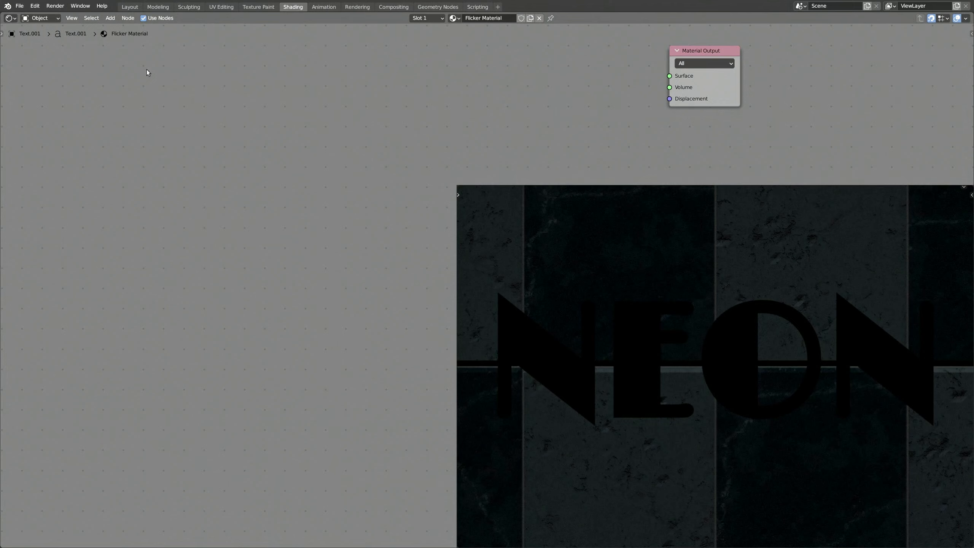
click(109, 18)
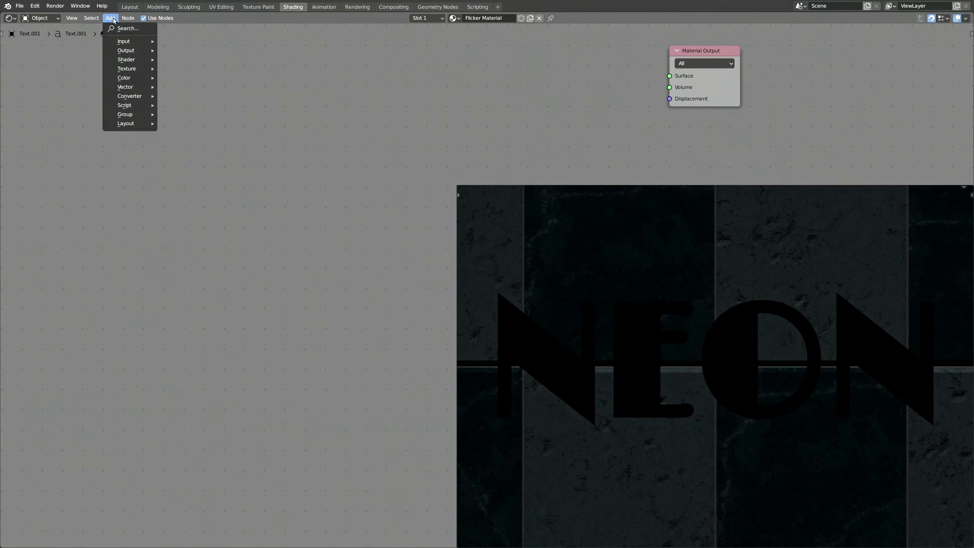
click(112, 26)
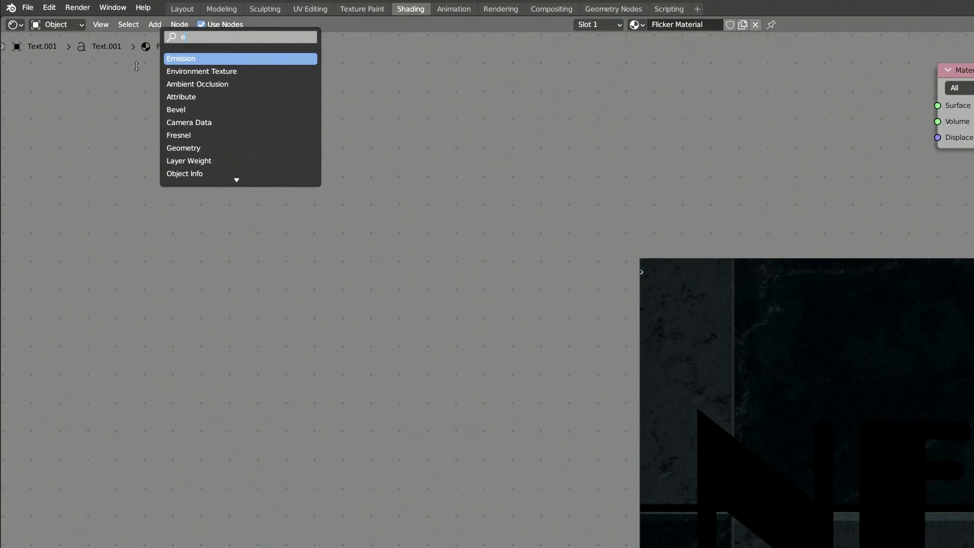
key(Return)
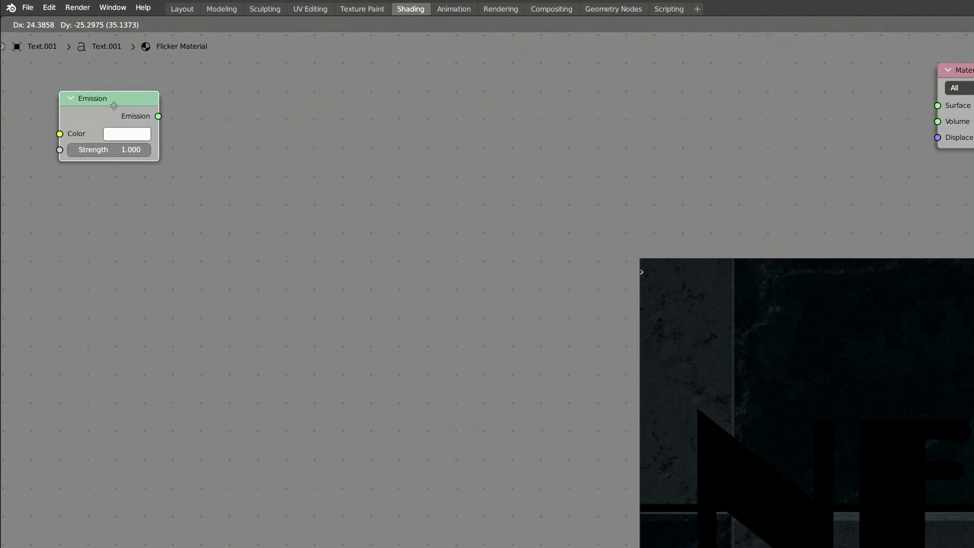
click(552, 275)
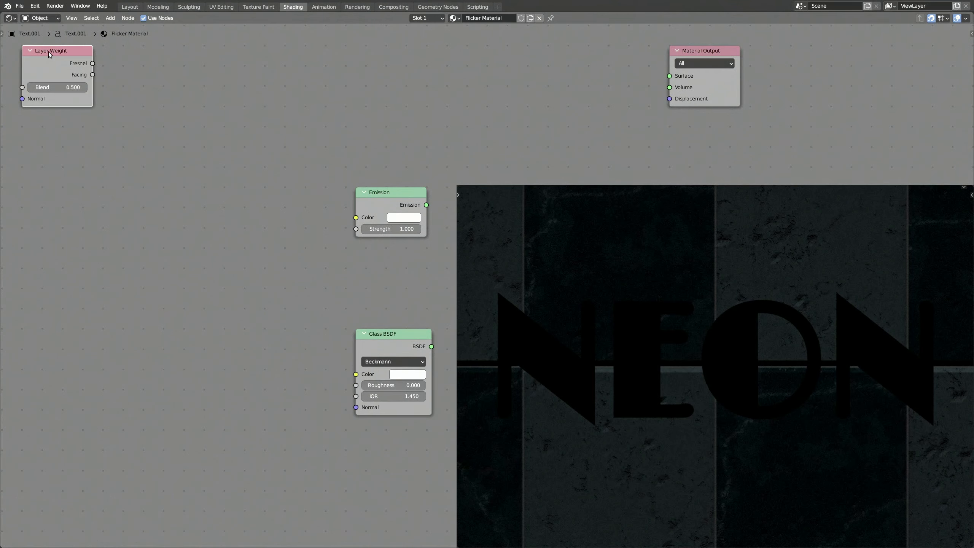
Add Layer Weight and Map Range nodes, placing them side by side with Map Range above the Emission node
key(g)
click(261, 52)
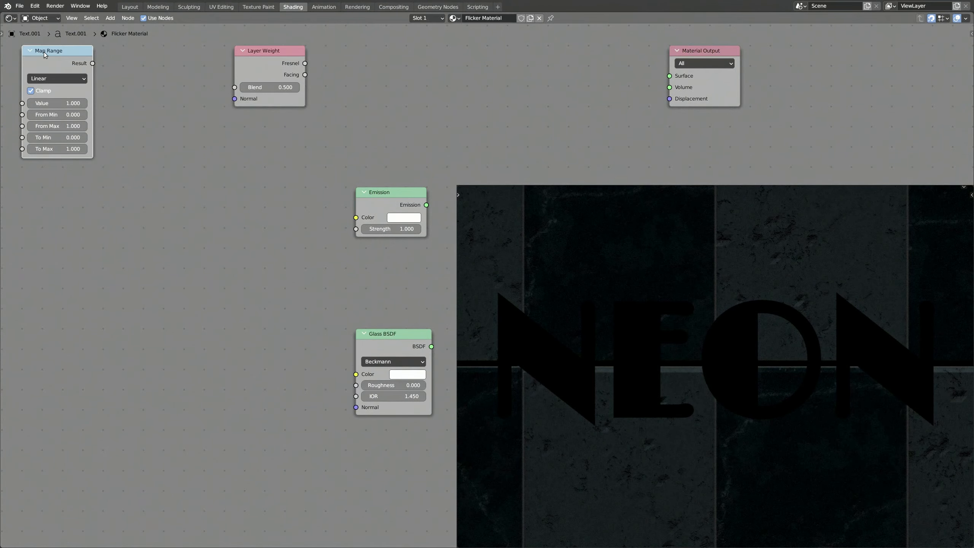
key(g)
click(378, 52)
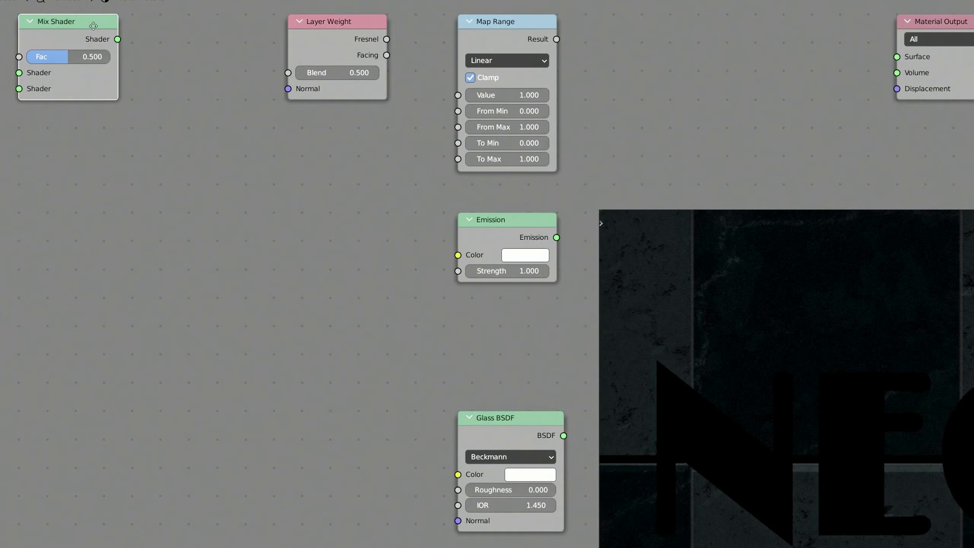
Add a Mix Shader before Material Output; wire Facing through Map Range to Fac, Emission and Glass BSDF to its Shader inputs, and its output to Surface
click(830, 27)
drag(556, 237, 718, 100)
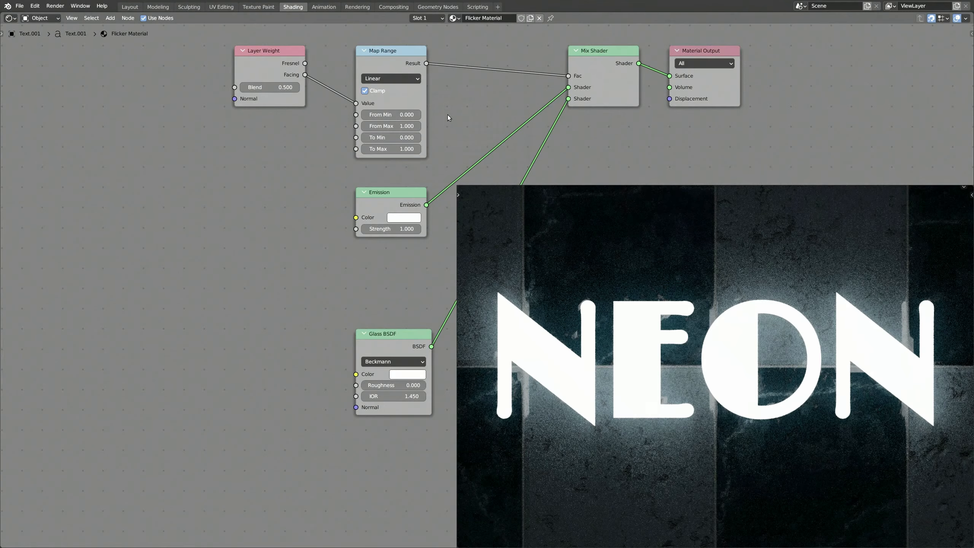
Invert the Map Range output by setting To Min to 1 and To Max to 0.01
click(399, 137)
text(1)
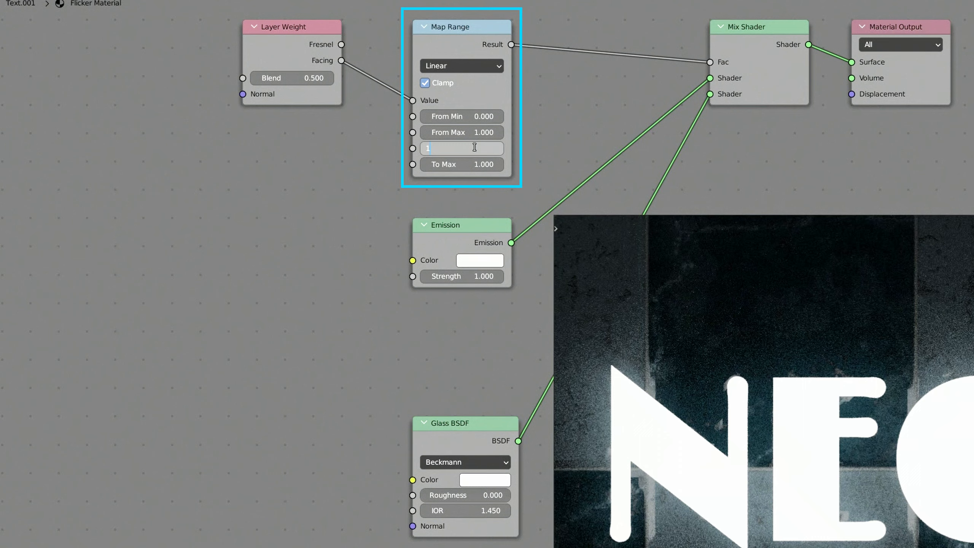
key(Tab)
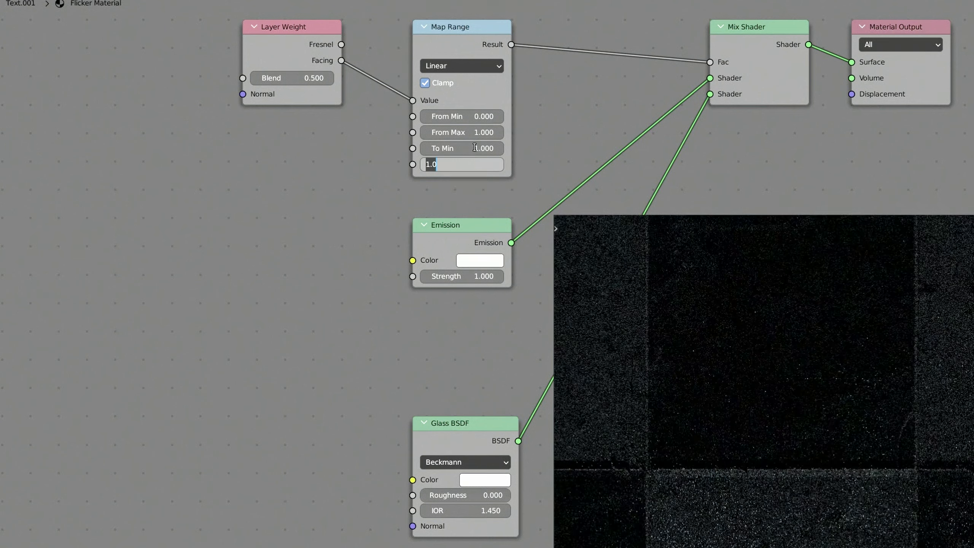
text(0.01)
key(Return)
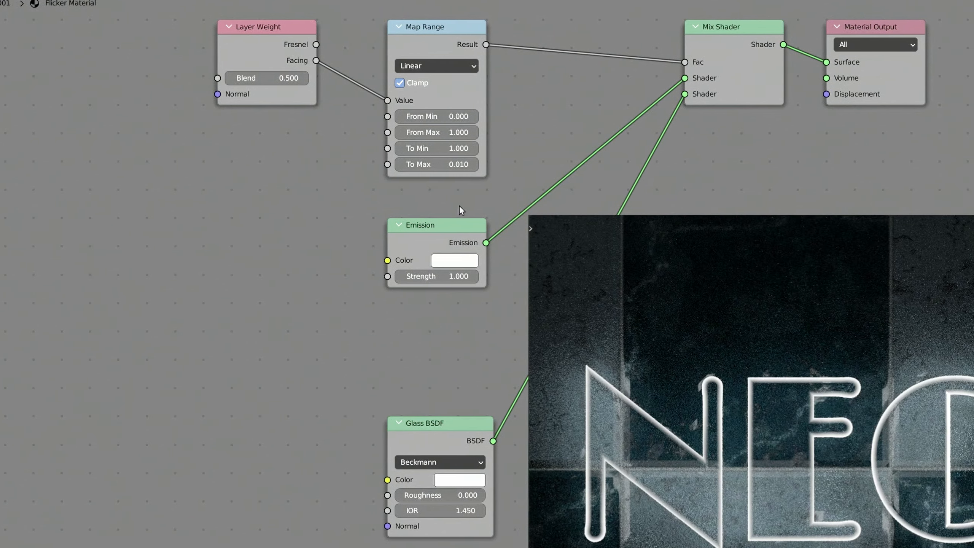
Set the Emission node's colour to magenta and its strength to 10
click(481, 261)
drag(483, 143, 476, 150)
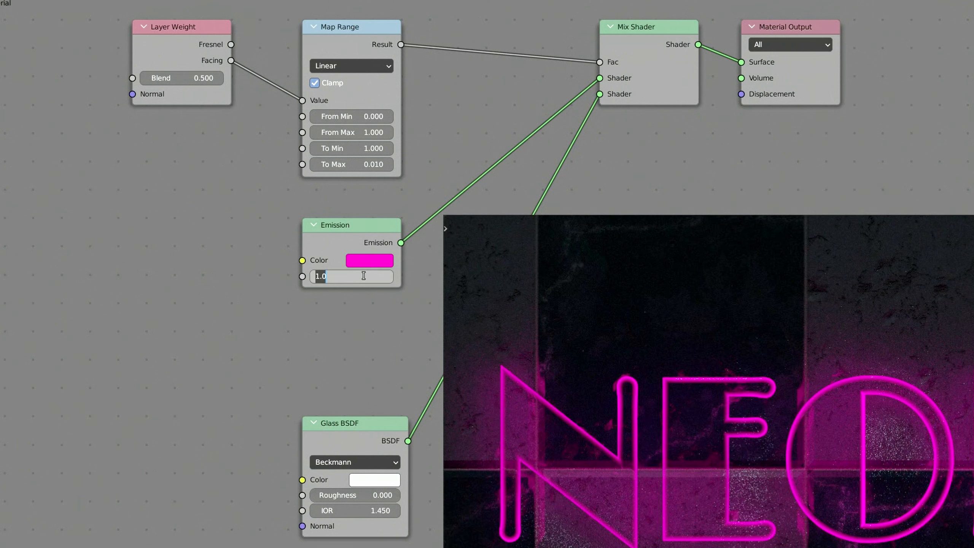
key(Return)
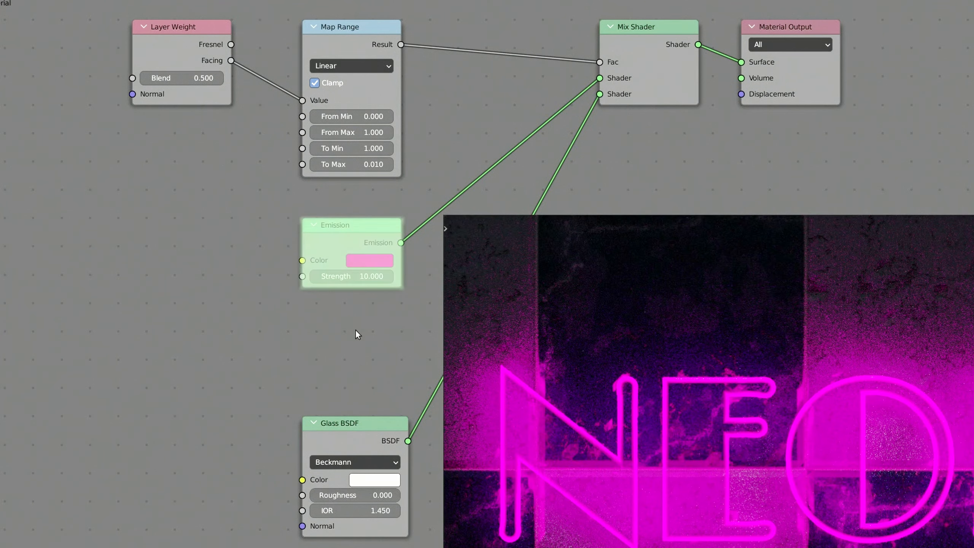
Set the Glass BSDF node's roughness to 0.5
double_click(355, 494)
text(0.5)
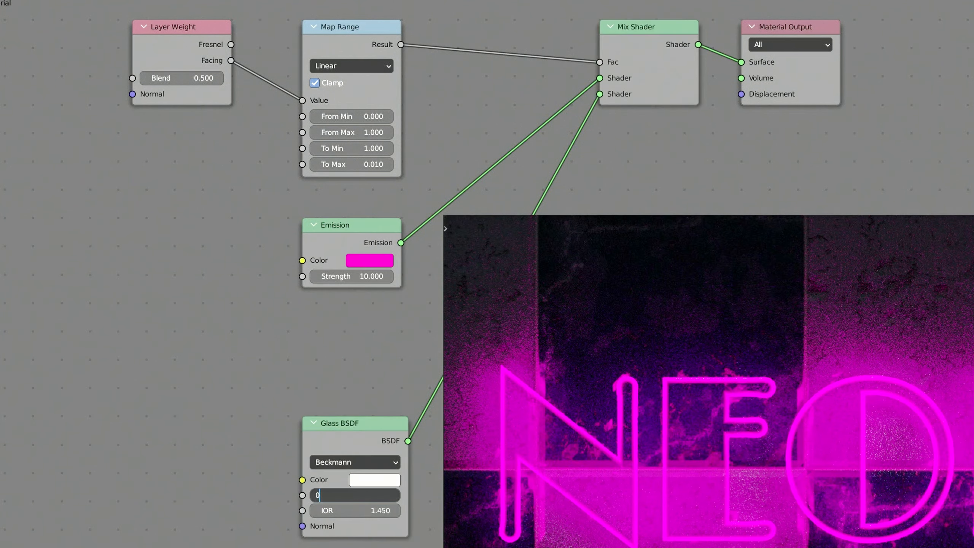
key(Return)
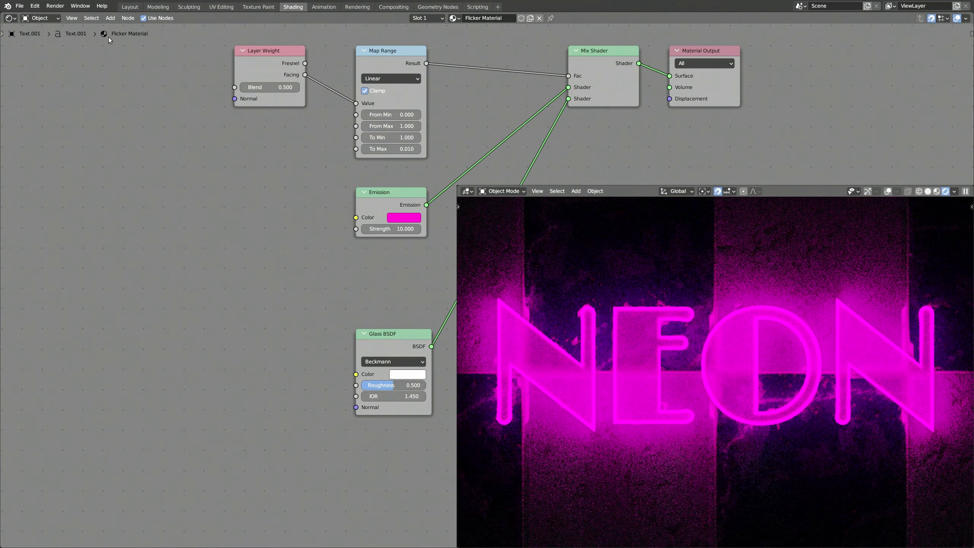
Add a Value node and a Noise Texture node, placing them side by side ahead of the Emission node
click(110, 18)
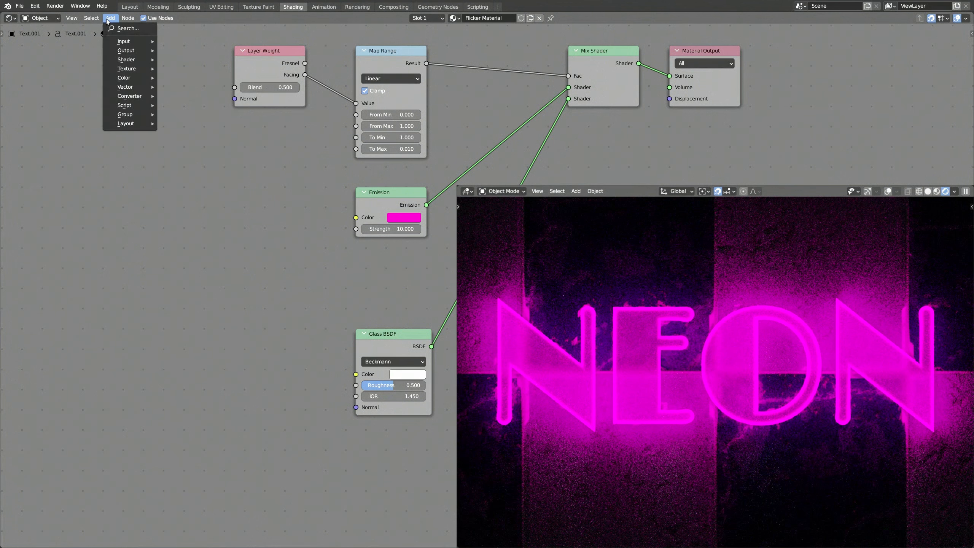
click(107, 29)
key(Return)
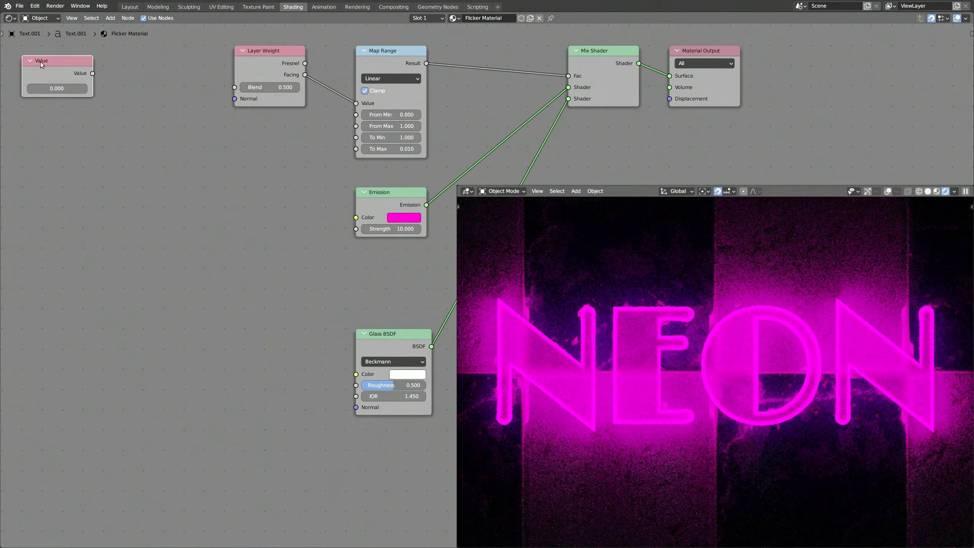
drag(41, 63, 46, 144)
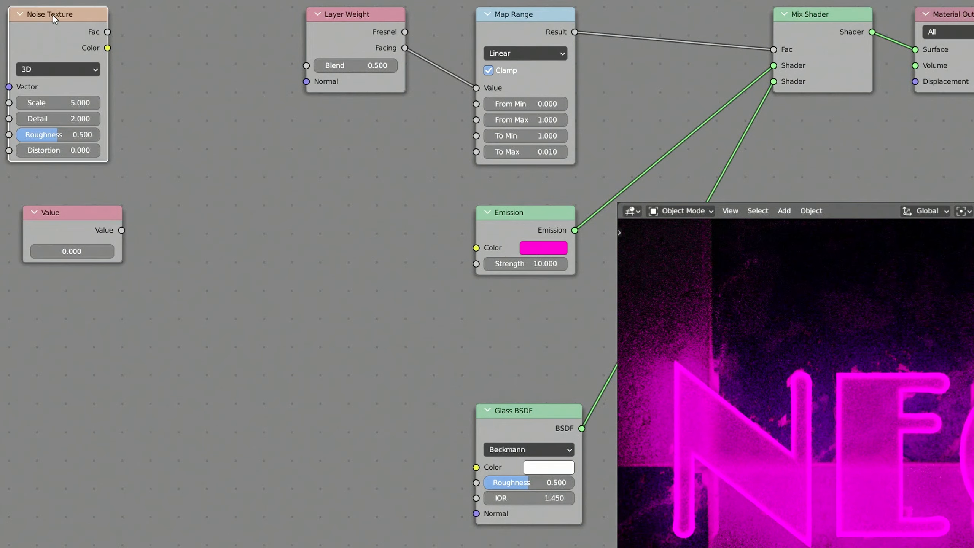
drag(53, 15, 152, 128)
drag(153, 128, 194, 213)
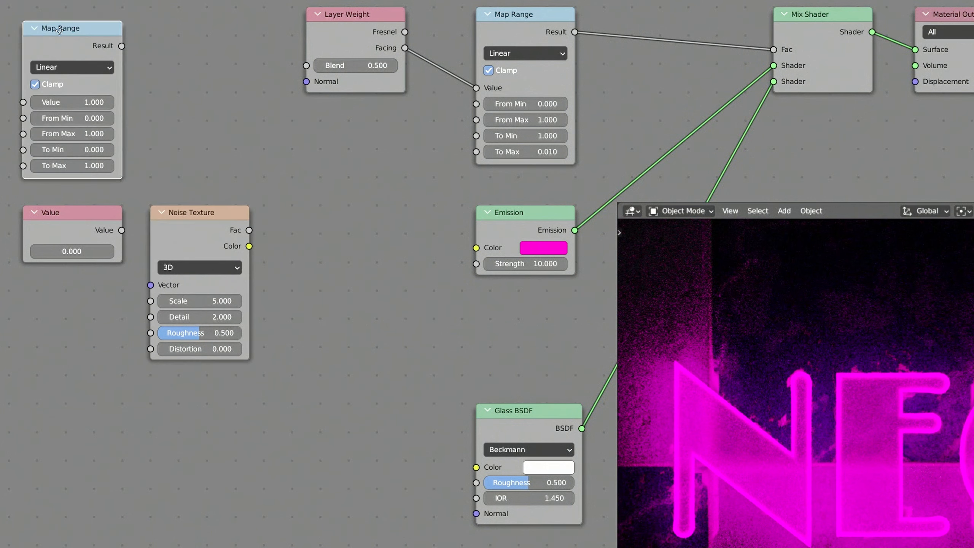
Place the unconnected Map Range node just ahead of the Emission node and switch the Noise Texture to 1D
drag(60, 30, 386, 214)
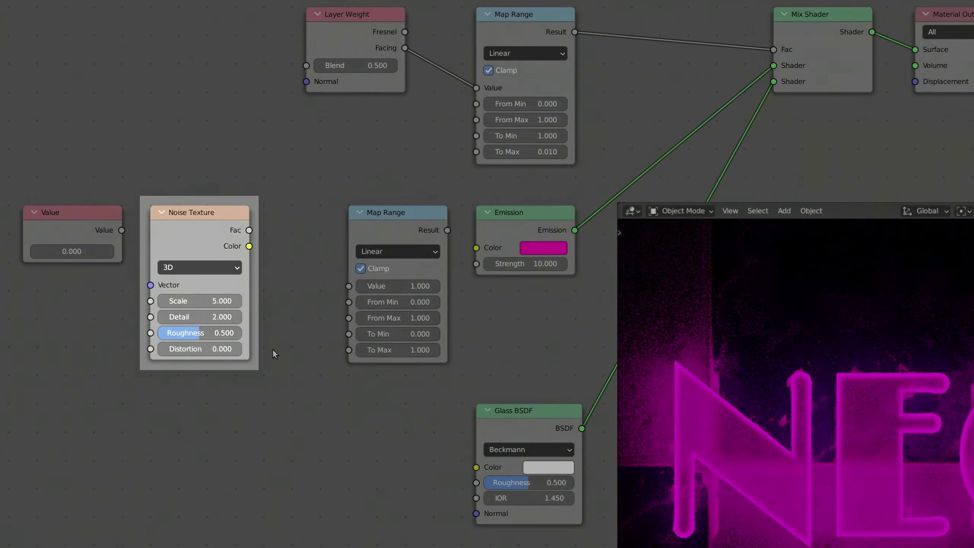
click(221, 265)
click(218, 277)
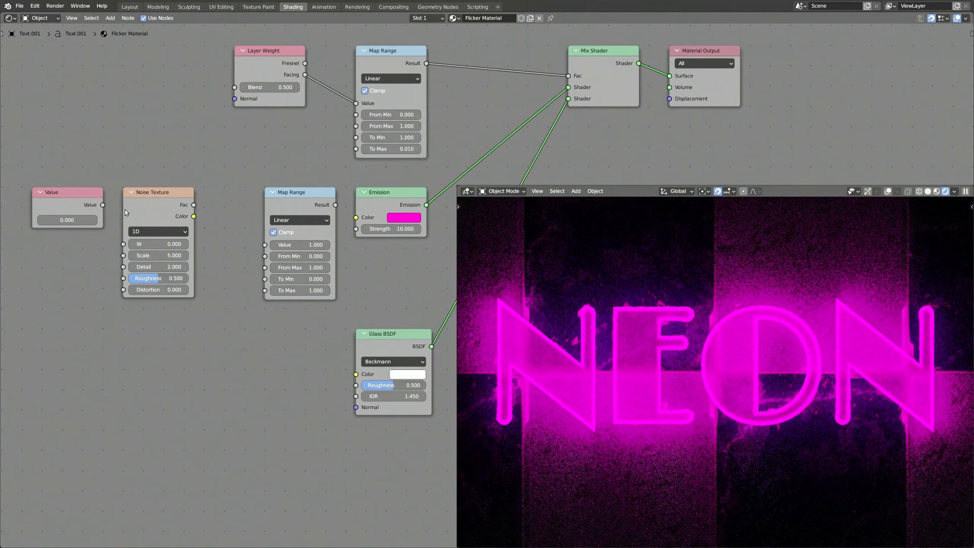
Connect Value to the Noise Texture's W, Fac to the lower Map Range's Value, and its Result to the Emission Strength
drag(121, 229, 150, 284)
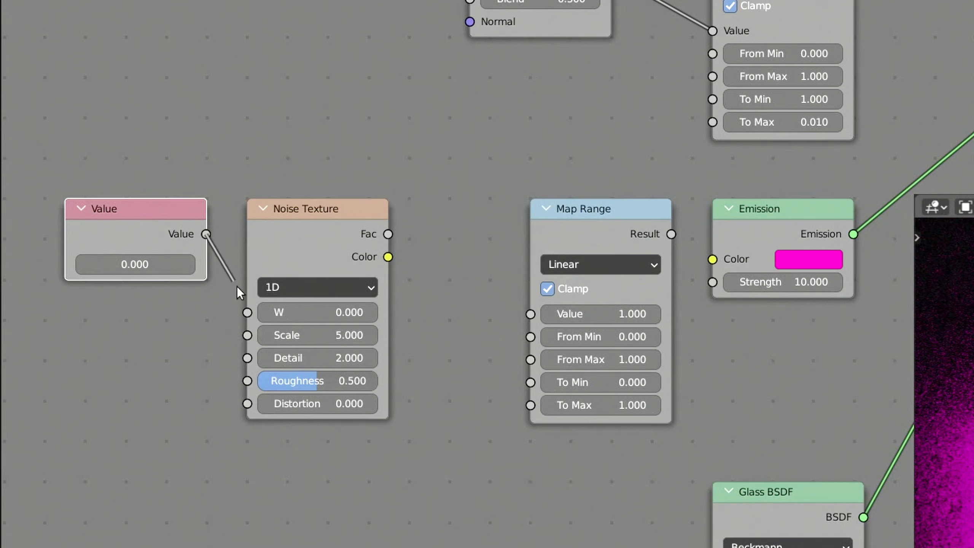
drag(249, 230, 362, 314)
drag(502, 234, 544, 283)
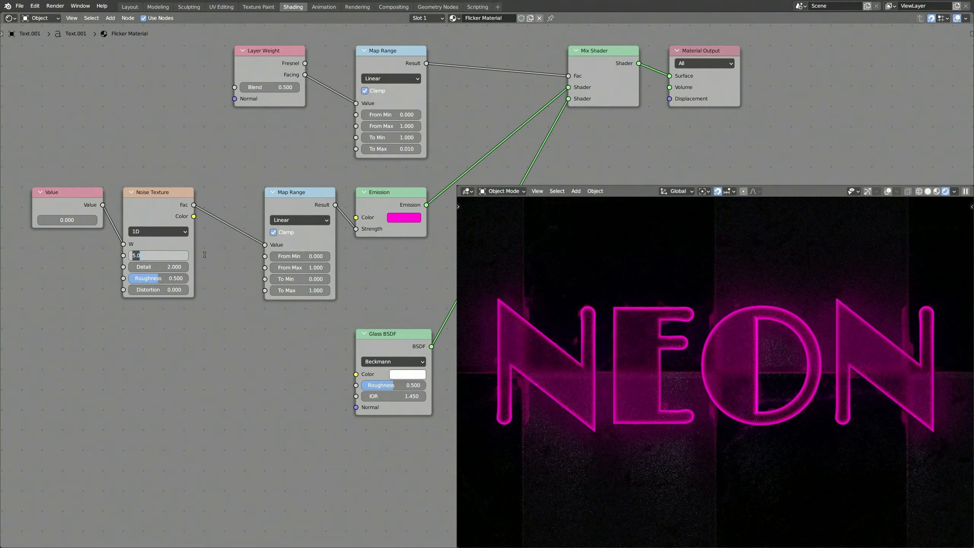
Set the Noise Texture's scale to 1, detail to 0 and roughness to 0
text(1)
key(Tab)
text(0)
key(Tab)
text(0)
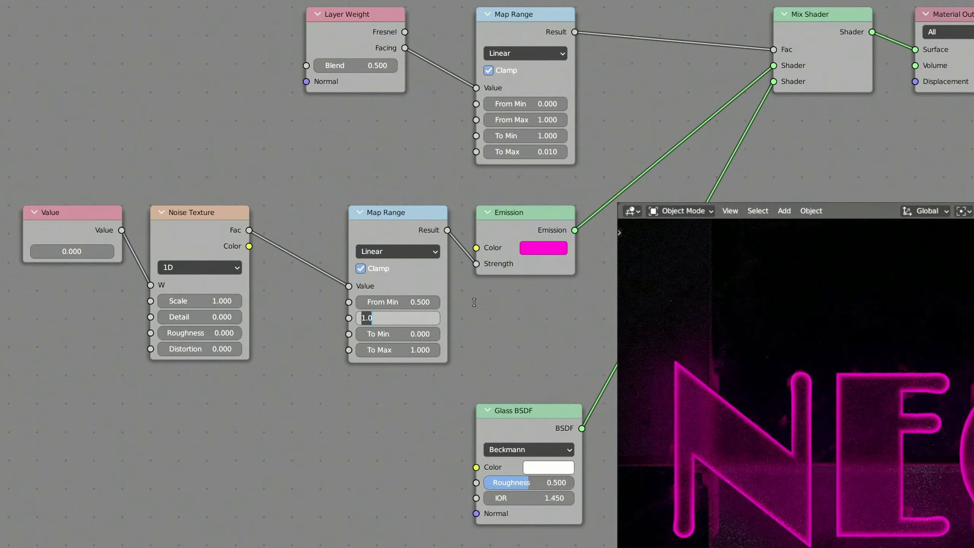
Set the lower Map Range node's From Min to 0.5, From Max to 0.1 and To Max to 15
text(0.100)
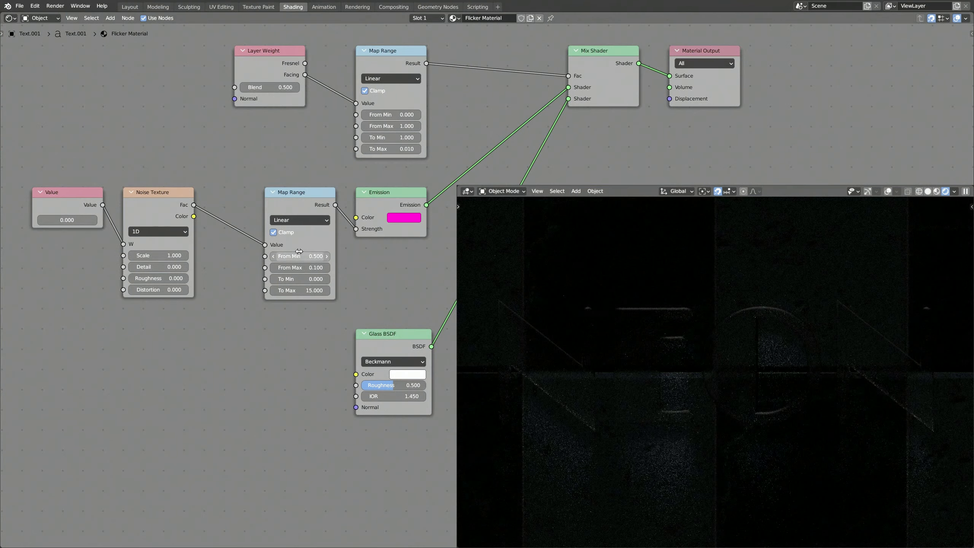
Drive the Value node with the expression #frame/10
drag(67, 221, 134, 220)
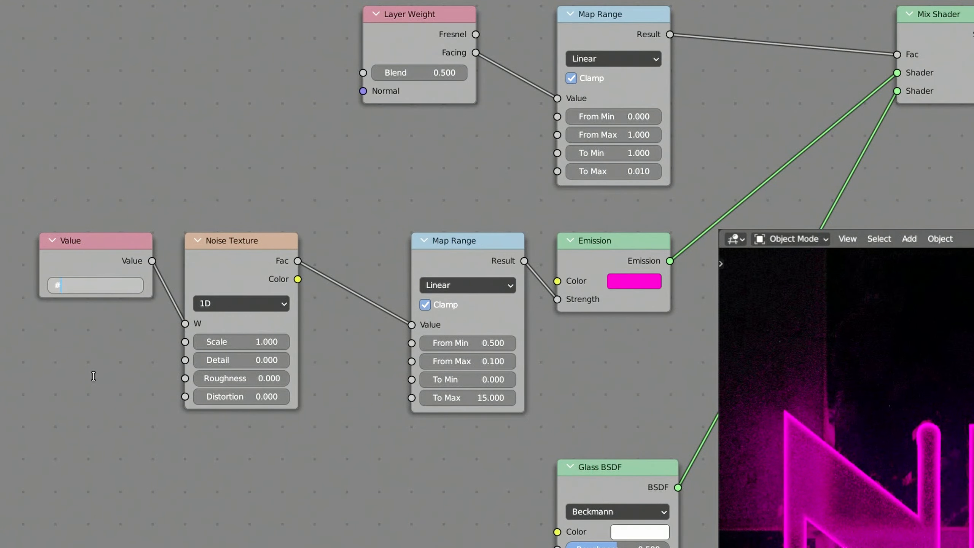
text(ame)
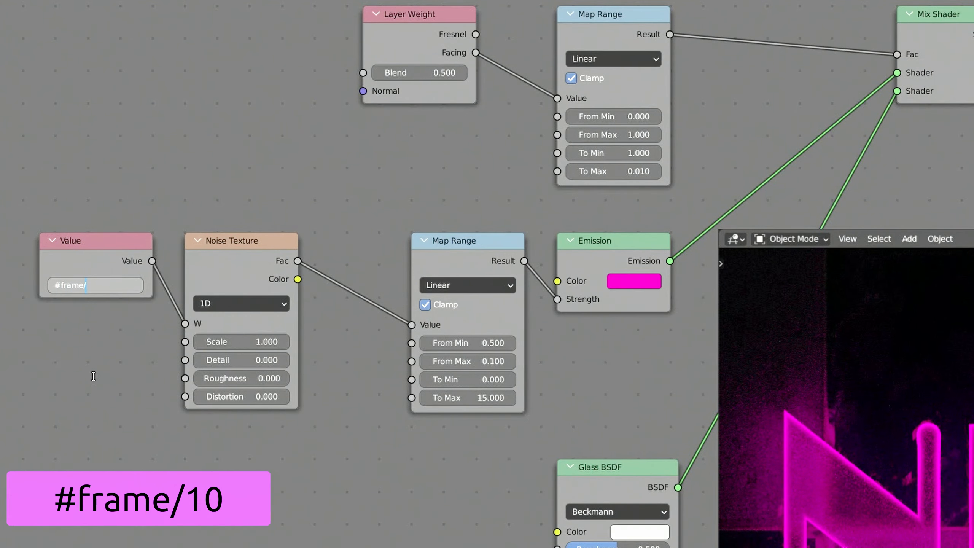
text(/10)
key(Return)
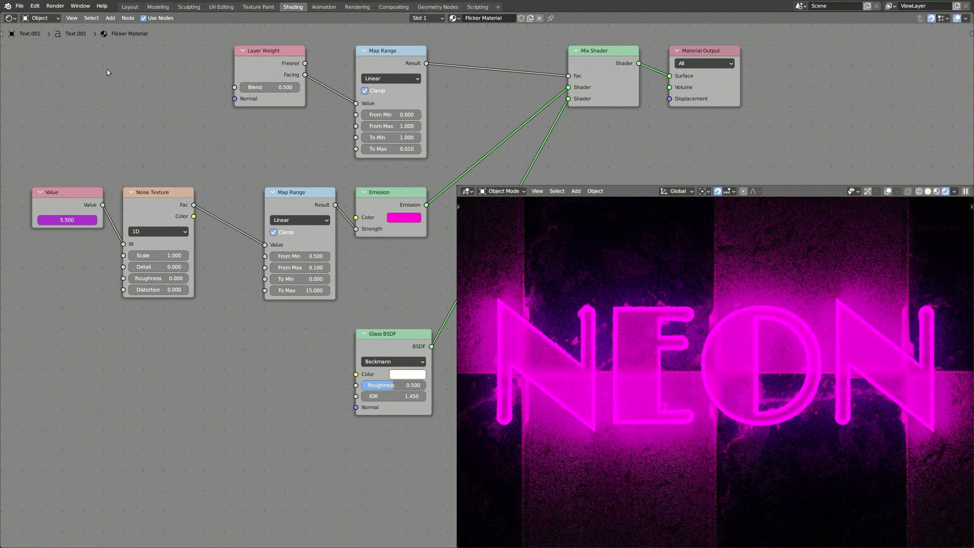
Add a frame labelled Random Generator and put the Value and Noise Texture nodes inside it
click(110, 17)
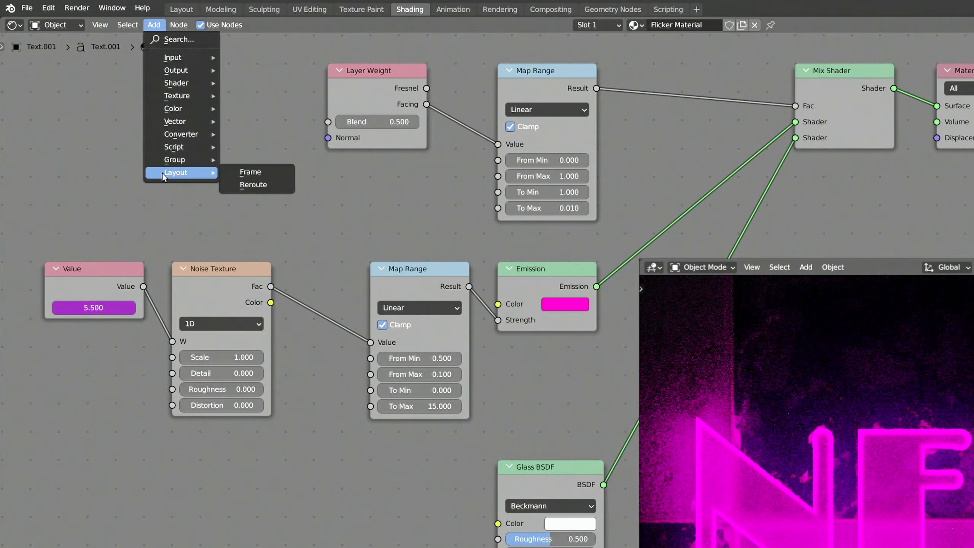
click(245, 174)
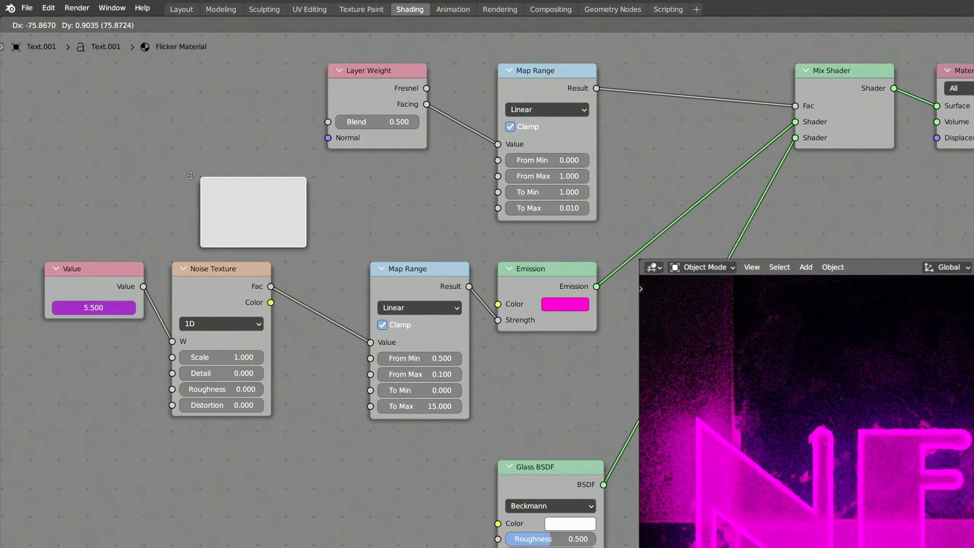
click(52, 179)
right_click(76, 193)
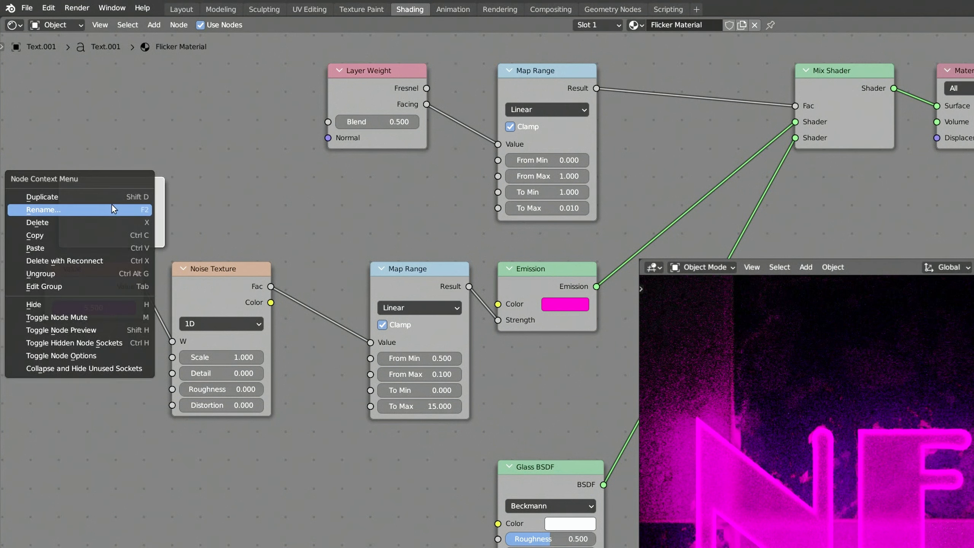
click(111, 210)
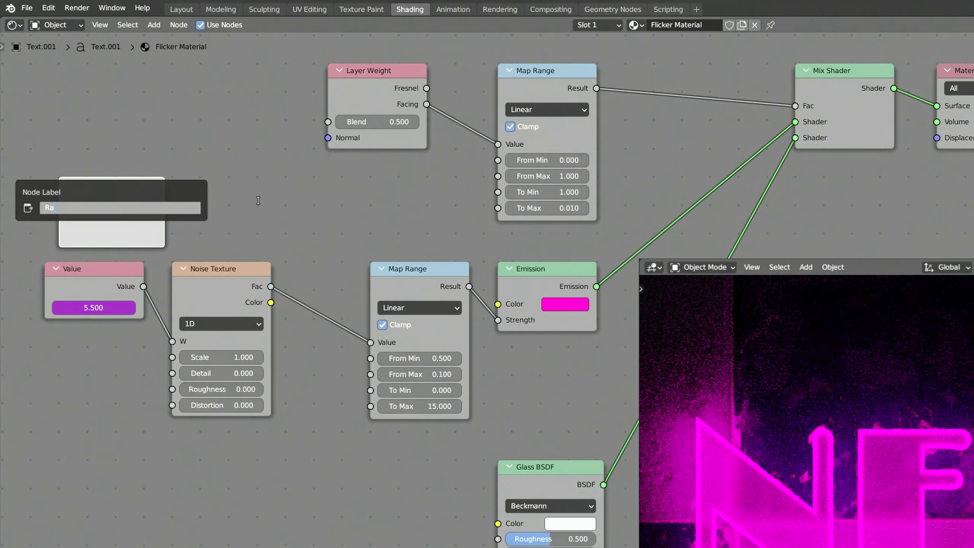
text(or)
key(Return)
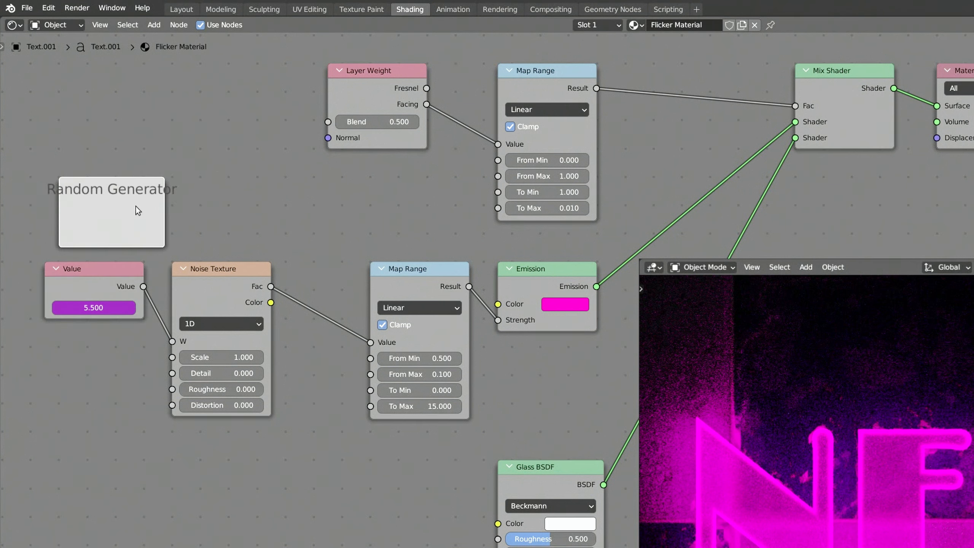
drag(98, 381, 225, 275)
drag(70, 268, 97, 269)
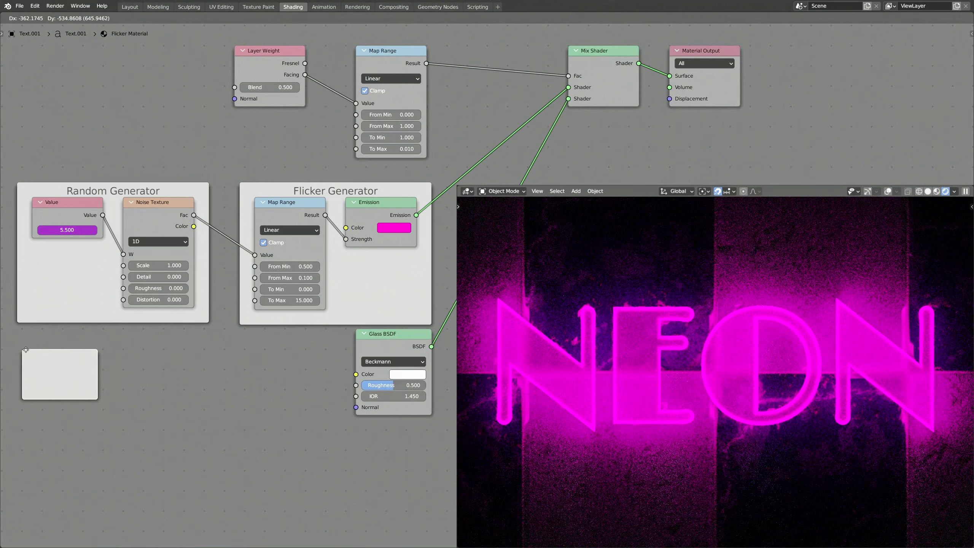
Place another new frame below the Random Generator frame and label it Flicker Parameters
click(26, 350)
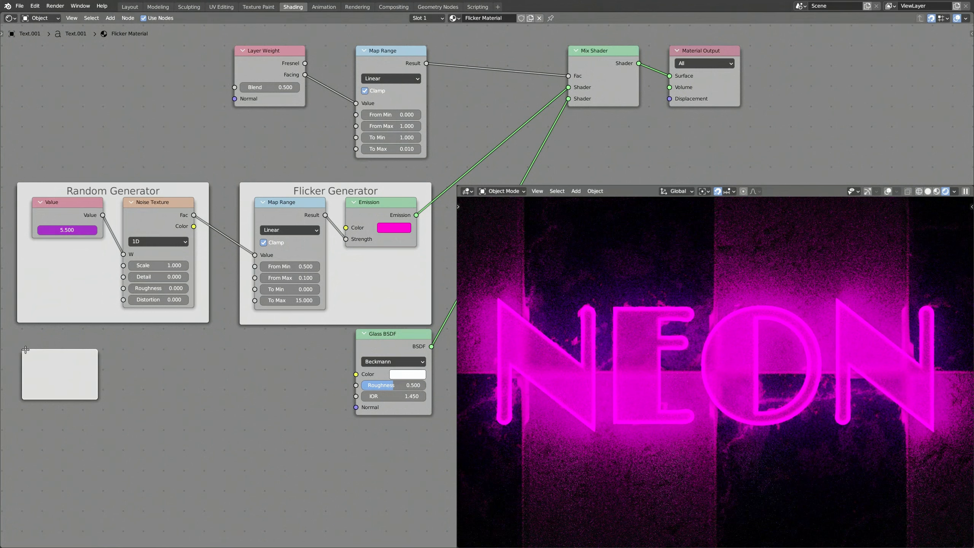
right_click(51, 361)
click(50, 361)
text(SUBSCR)
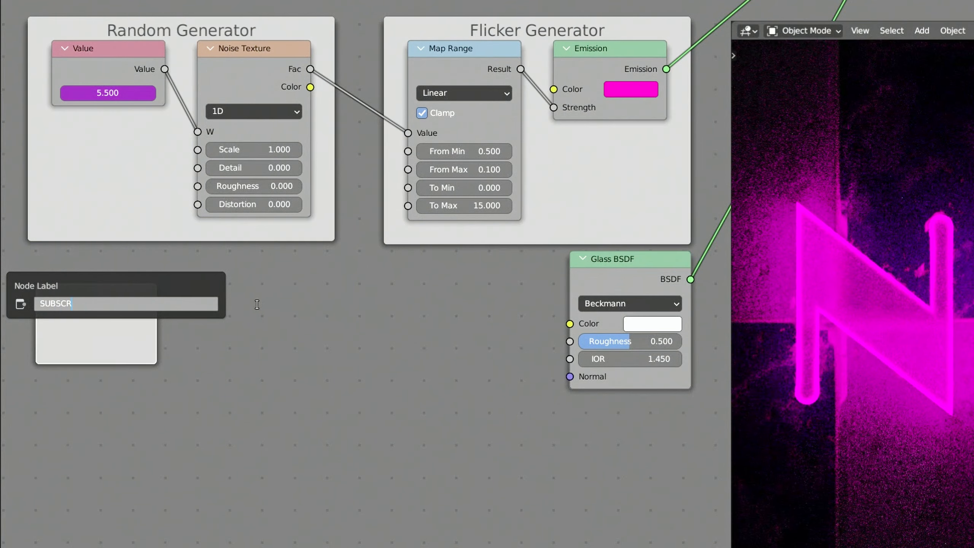
text(Iters)
key(Return)
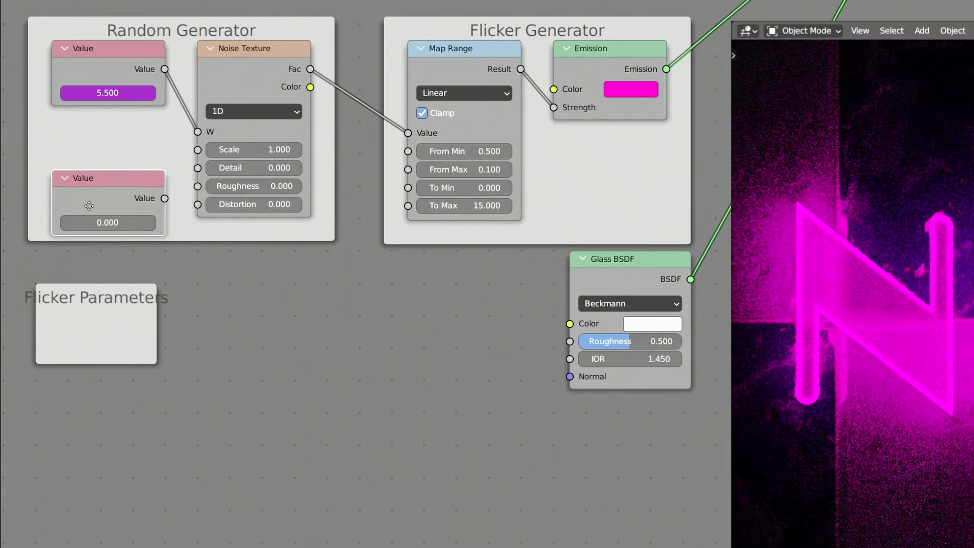
Fill the Flicker Parameters frame with two Value nodes, set to 0.5 and 0.1, and a Math node set to Add
click(92, 306)
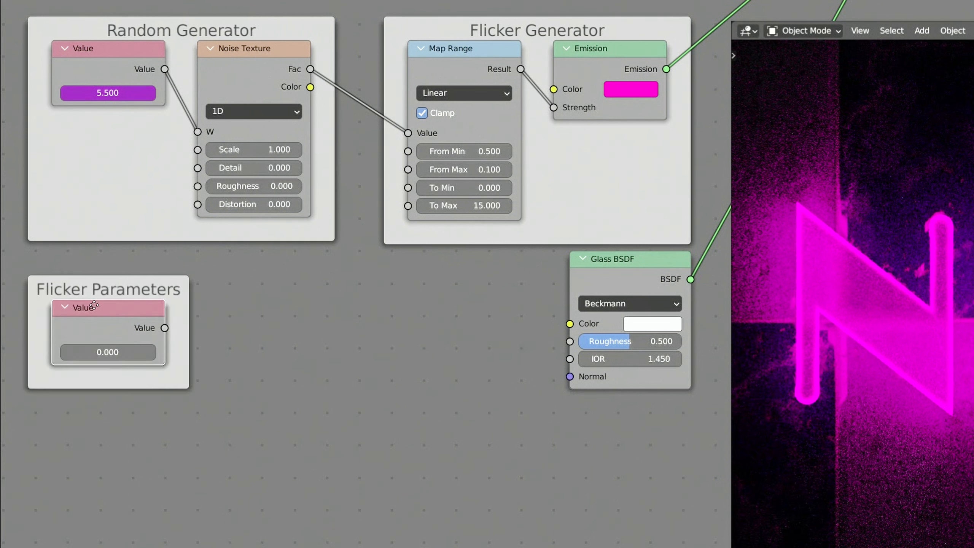
key(shift+d)
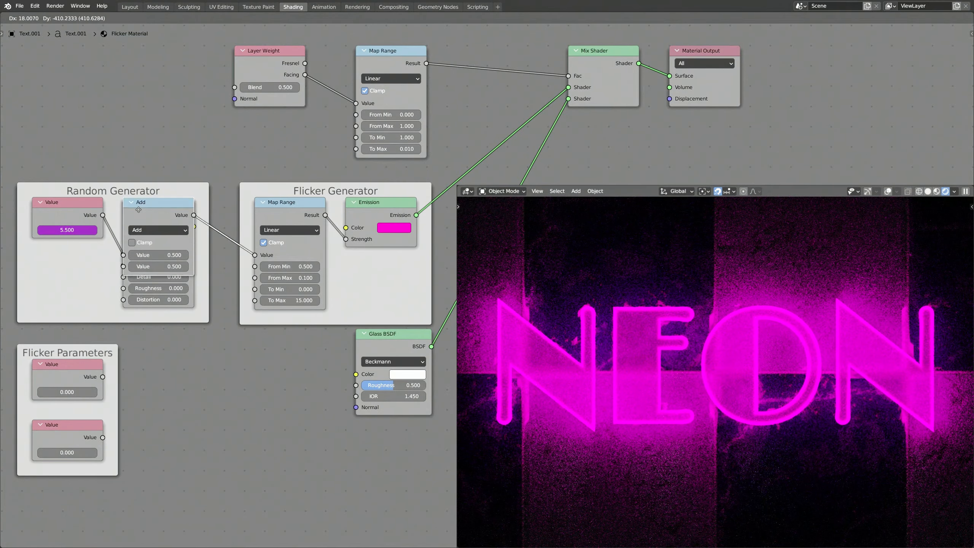
click(139, 335)
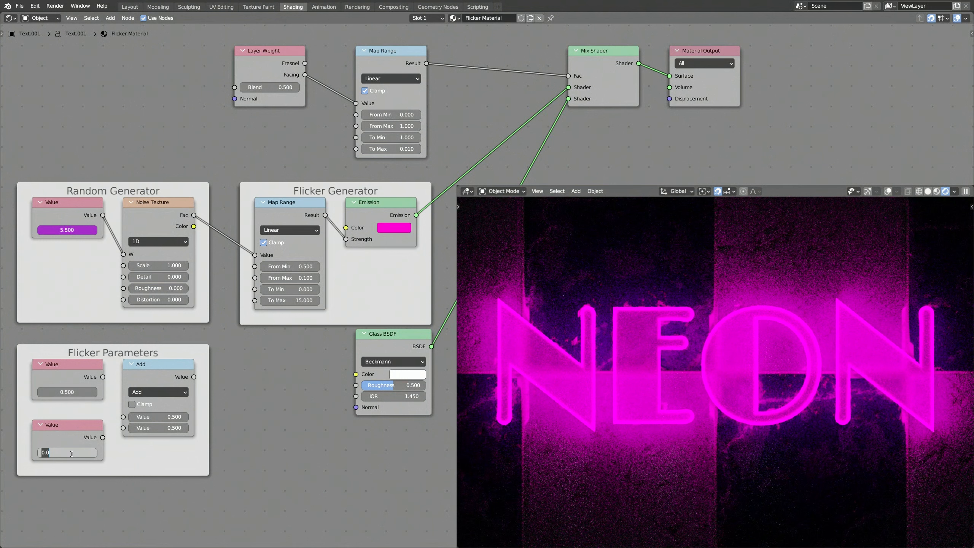
text(.1)
key(Return)
Connect the 0.5 Value to the Flicker Generator's From Min, both parameter values to Add, and the Add output to From Max
drag(102, 377, 225, 292)
drag(117, 408, 123, 427)
drag(194, 376, 223, 344)
drag(256, 279, 255, 278)
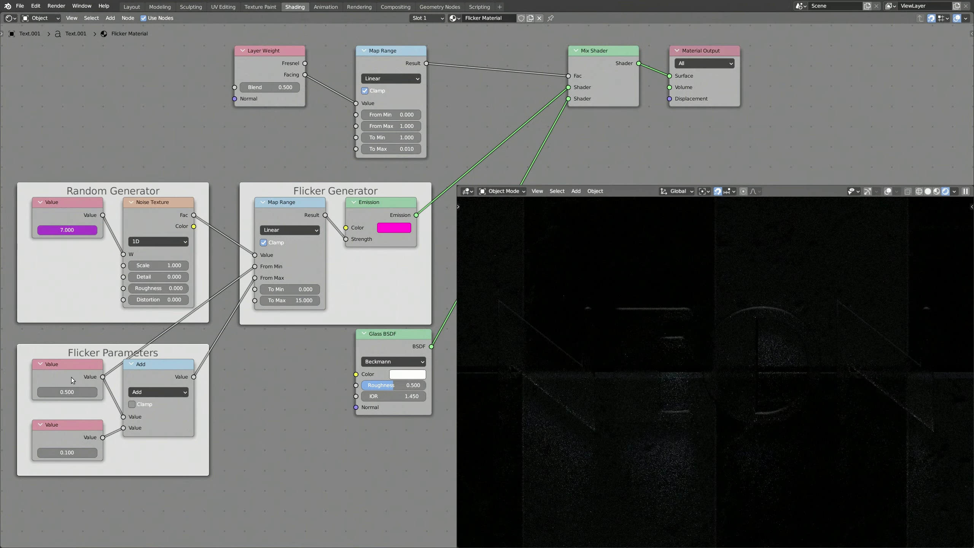
Label the upper Value node in Flicker Parameters Threshold and the lower one Range
click(63, 363)
right_click(63, 363)
click(64, 363)
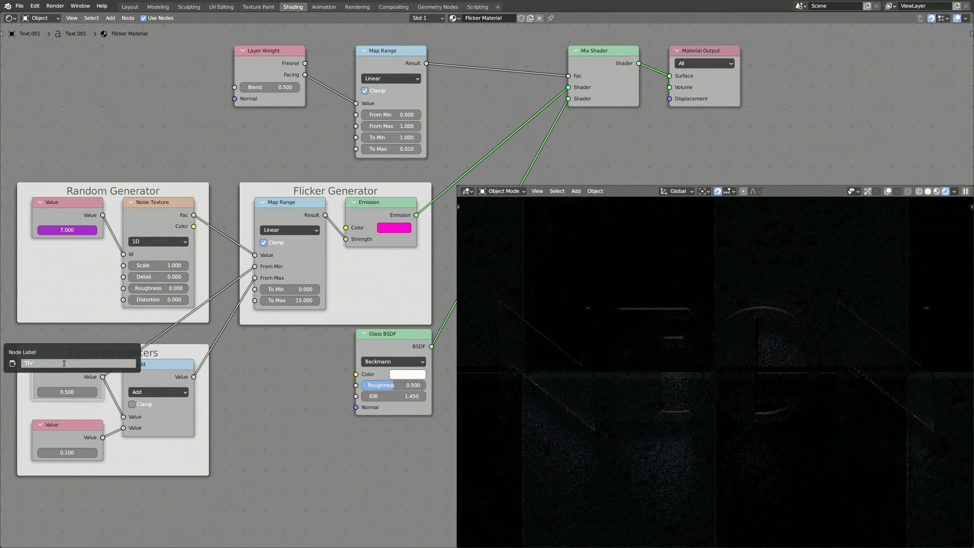
text(Threshold)
key(Return)
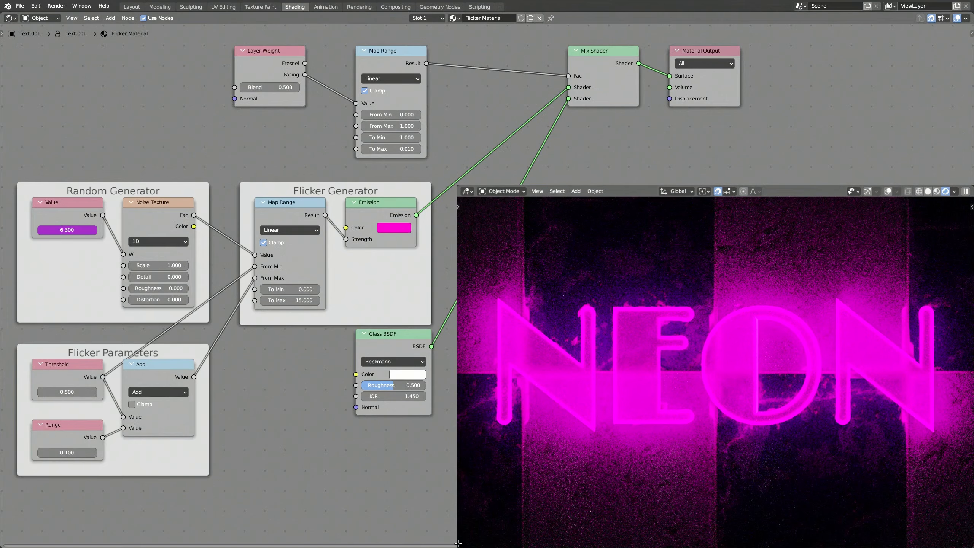
Split the 3D viewport horizontally and turn the new lower area into a Timeline
drag(458, 543, 458, 462)
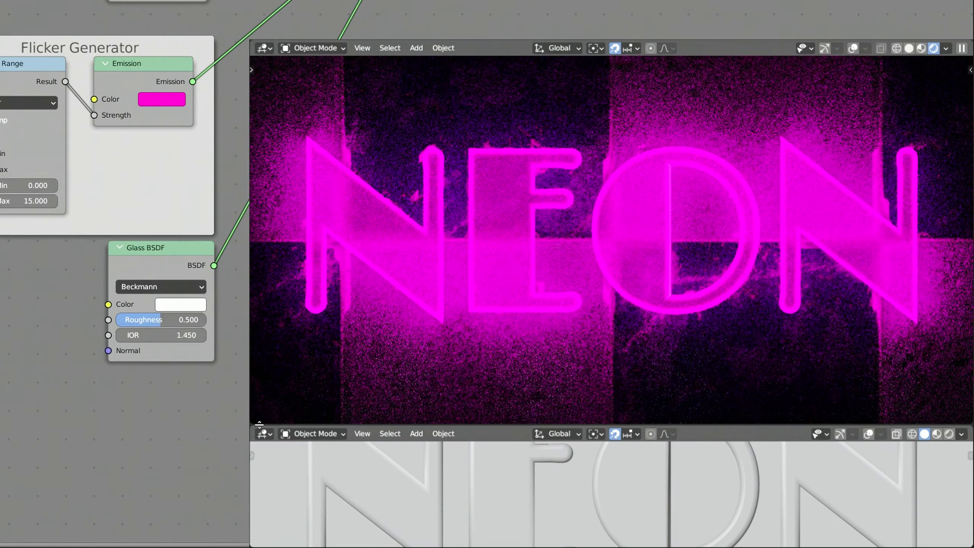
click(467, 470)
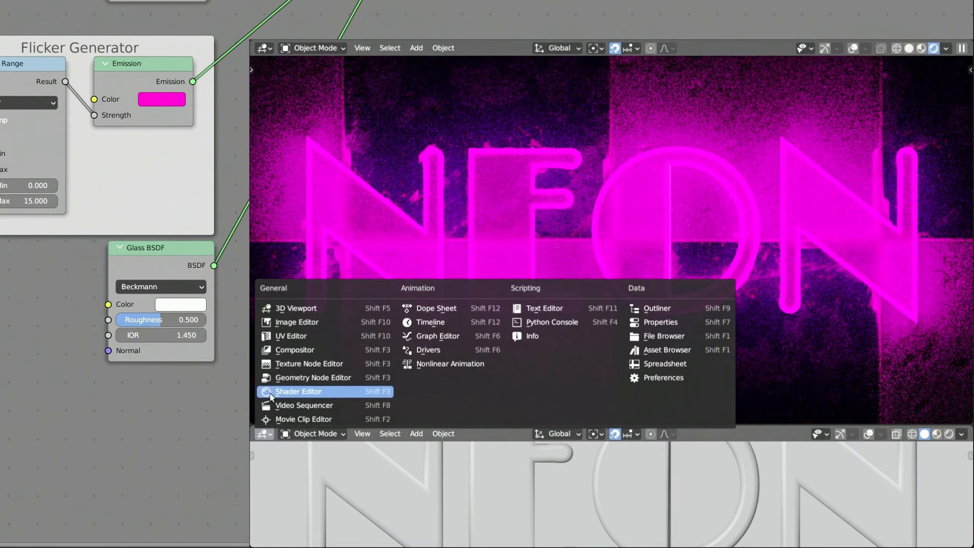
click(429, 322)
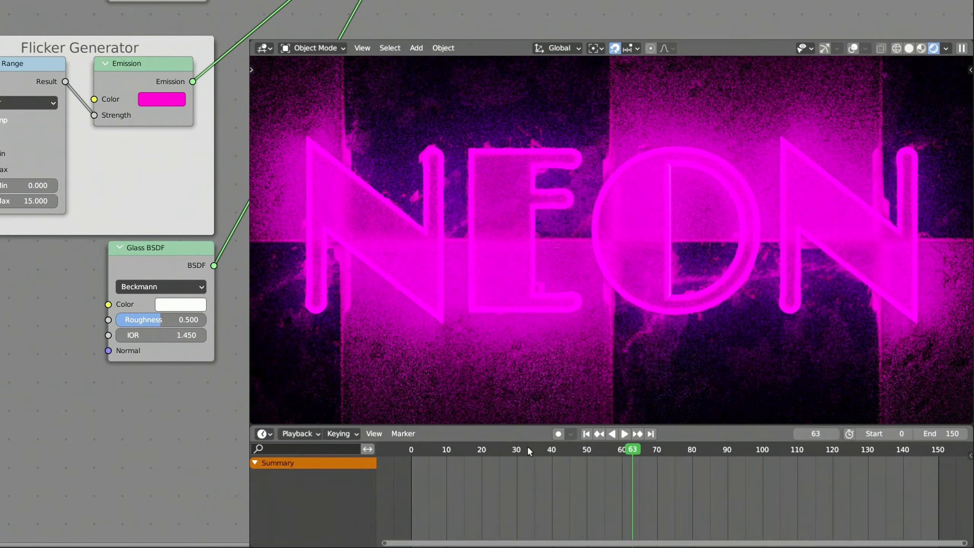
key(Escape)
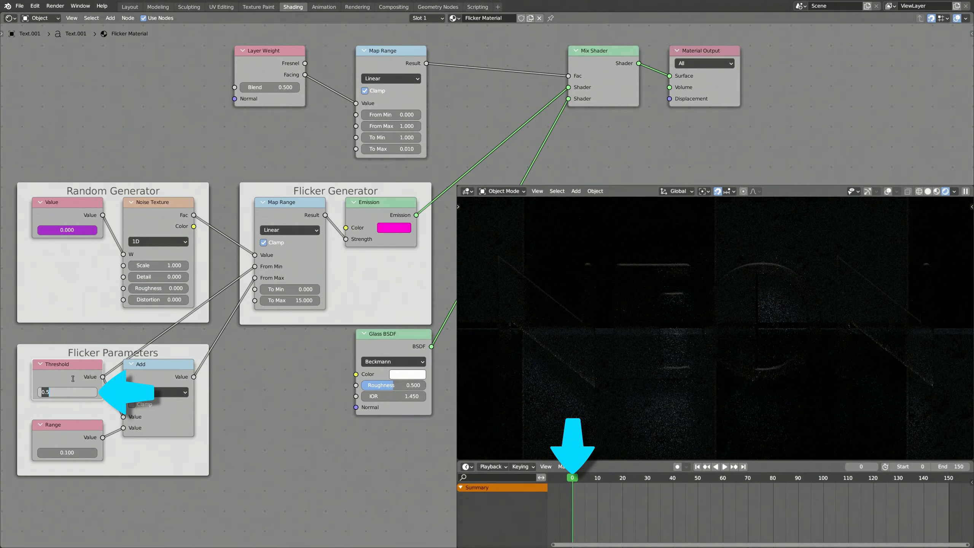
Set the Threshold to 1 and insert a keyframe for it at frame 0
text(1)
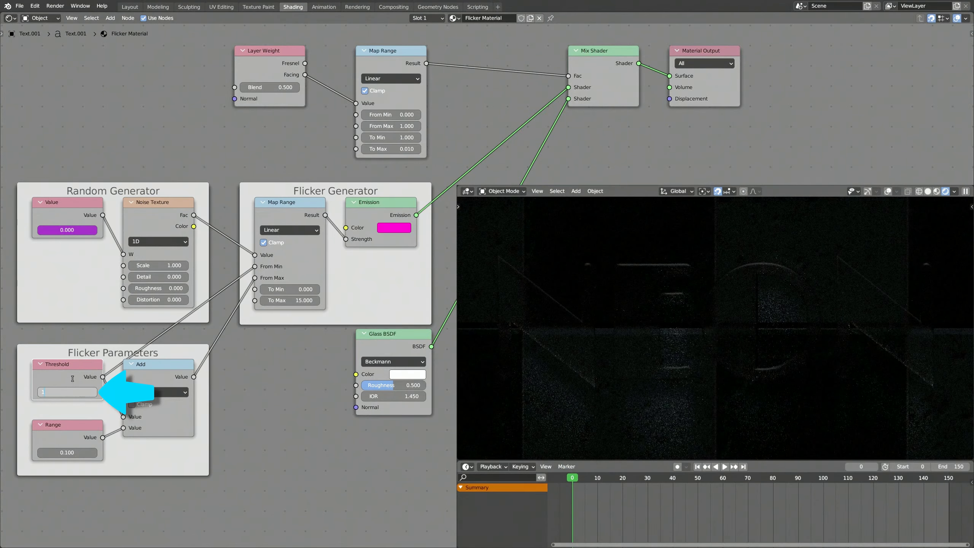
key(Return)
right_click(70, 391)
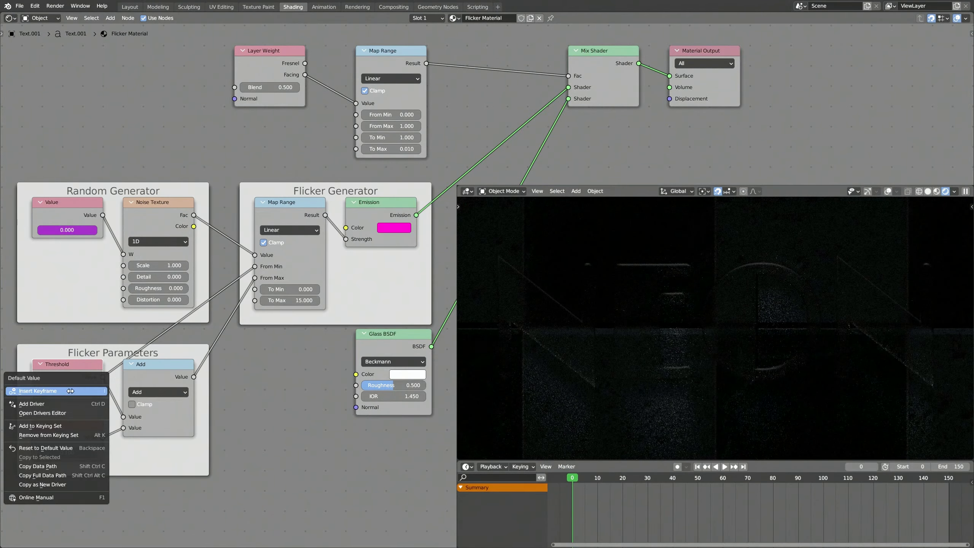
click(70, 391)
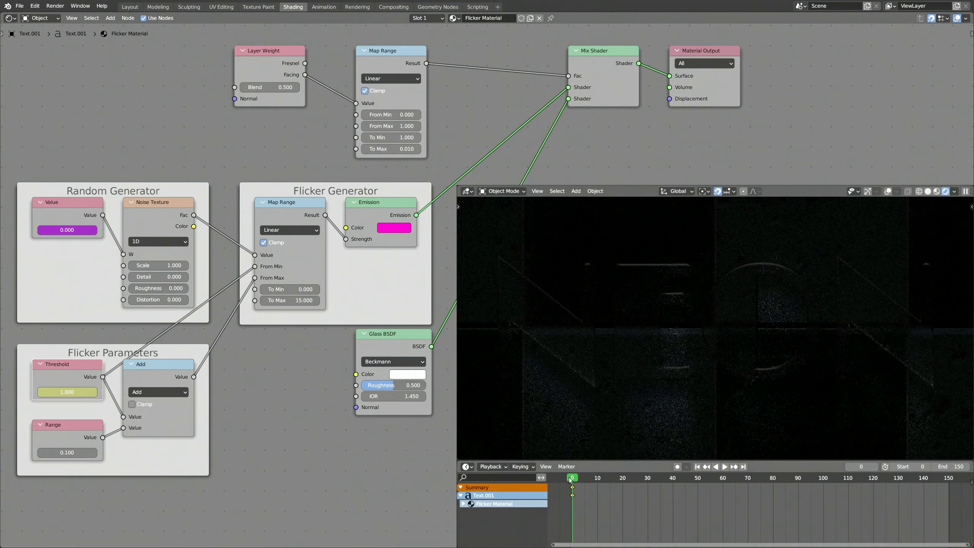
Keyframe the Threshold with a value of 0 at frame 90 and play the animation in reverse
drag(571, 481, 800, 482)
click(74, 393)
text(0)
key(Return)
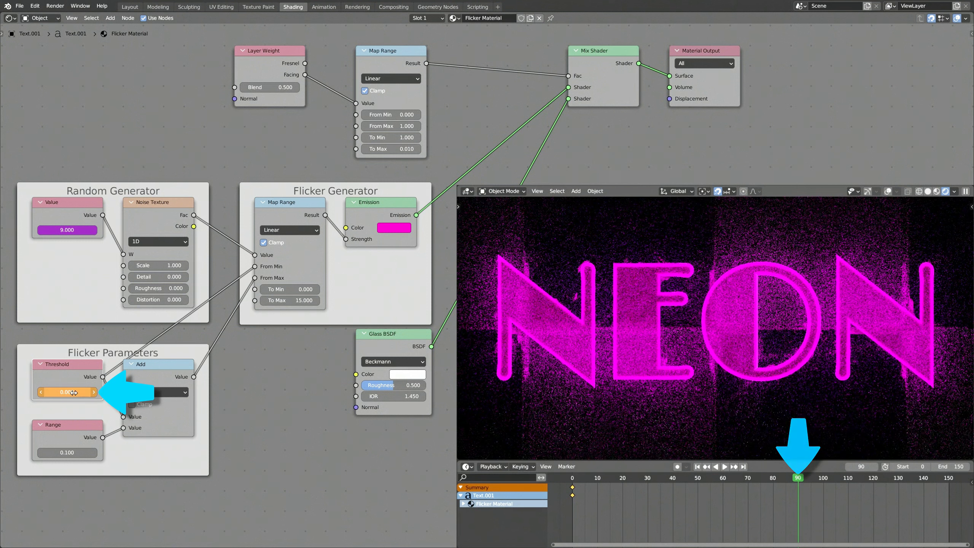
right_click(74, 392)
click(74, 392)
key(shift+ctrl+space)
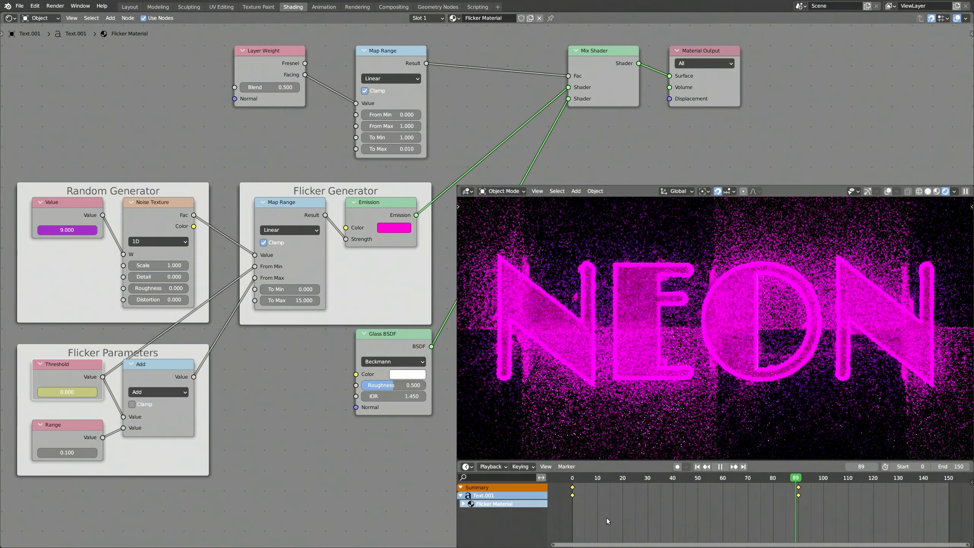